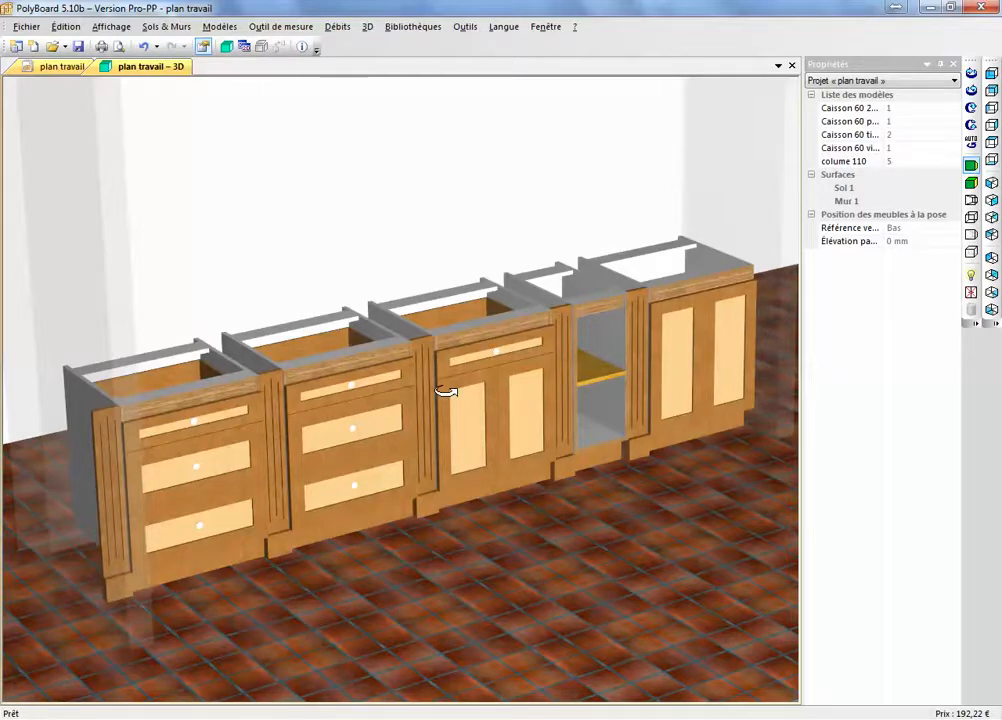
mouse_move(376, 416)
left_mouse_down()
mouse_move(371, 396)
mouse_move(386, 432)
left_mouse_up()
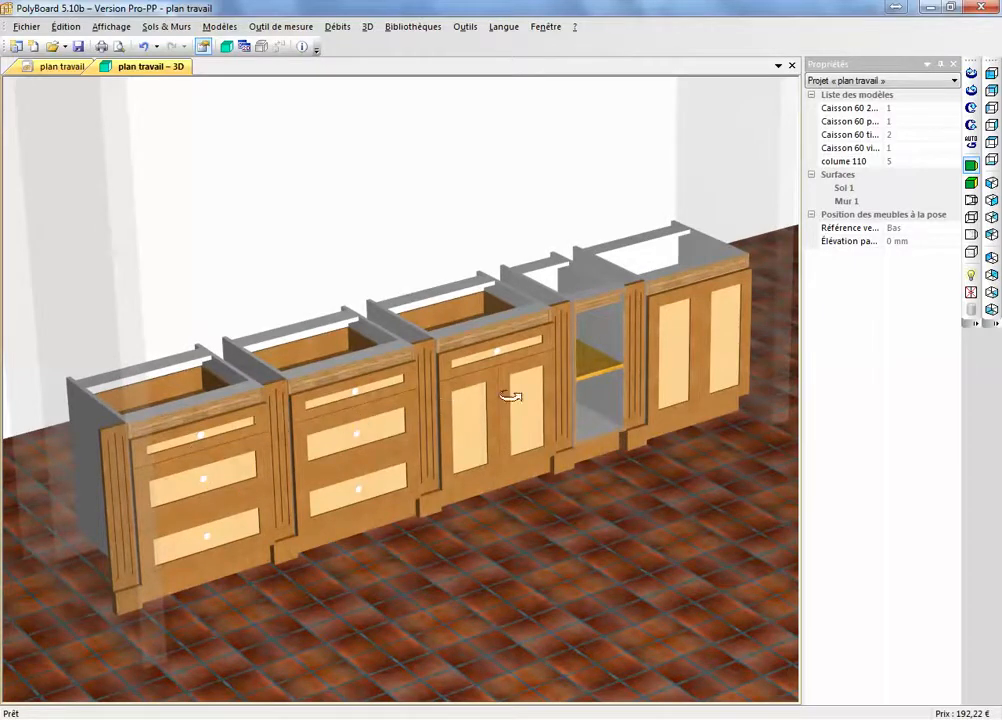
left_click_drag(660, 391, 436, 383)
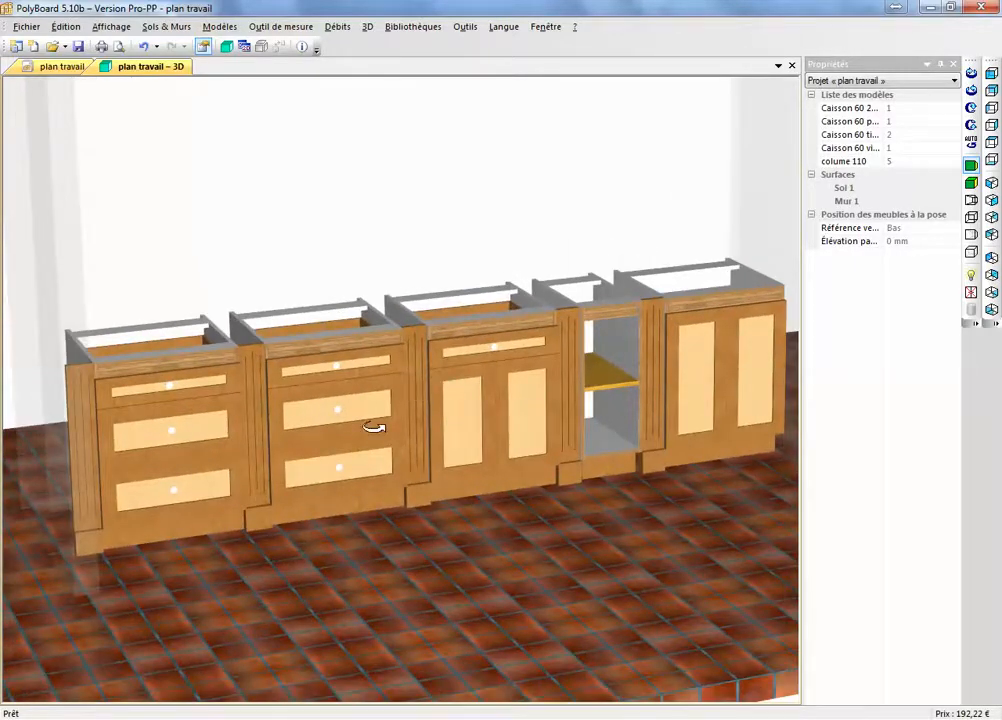
left_click_drag(374, 425, 412, 437)
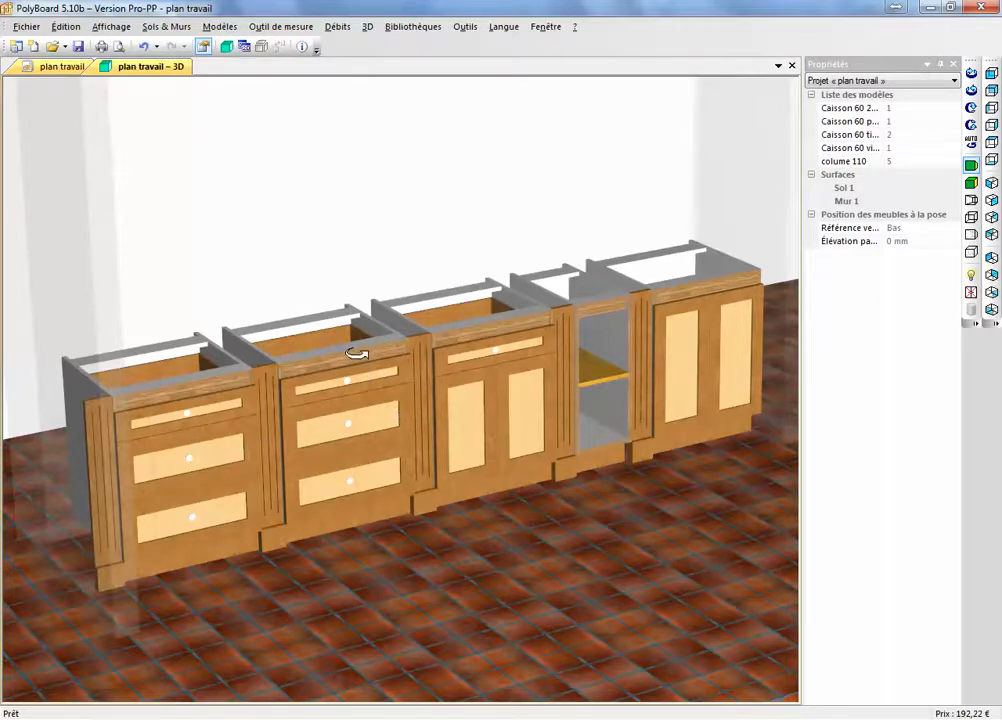
left_click_drag(356, 354, 361, 354)
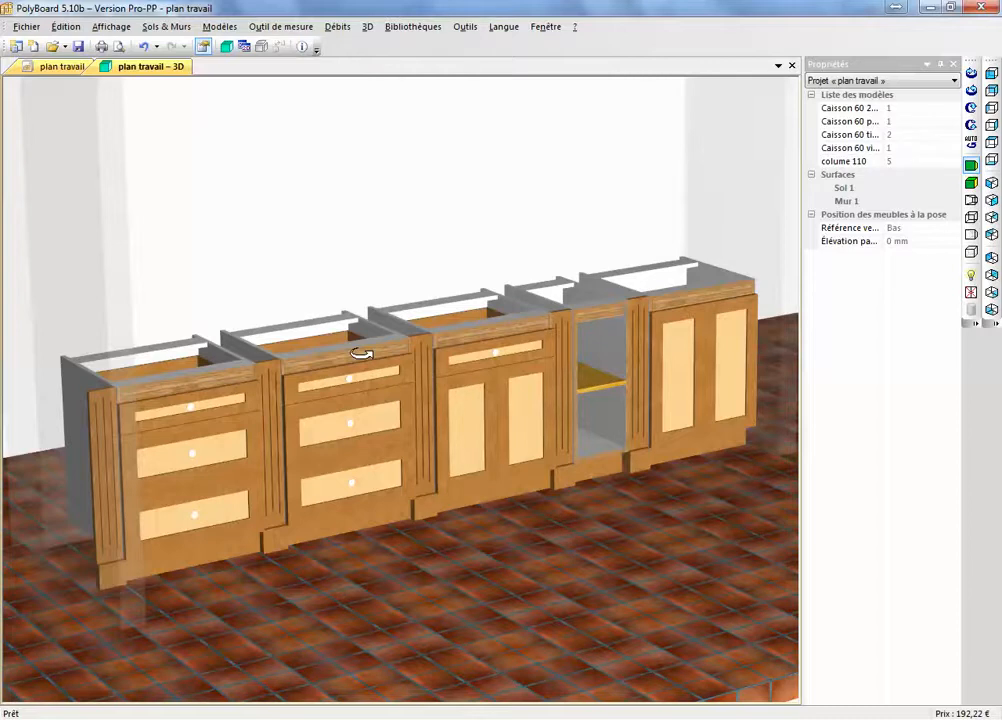
left_click_drag(361, 353, 367, 430)
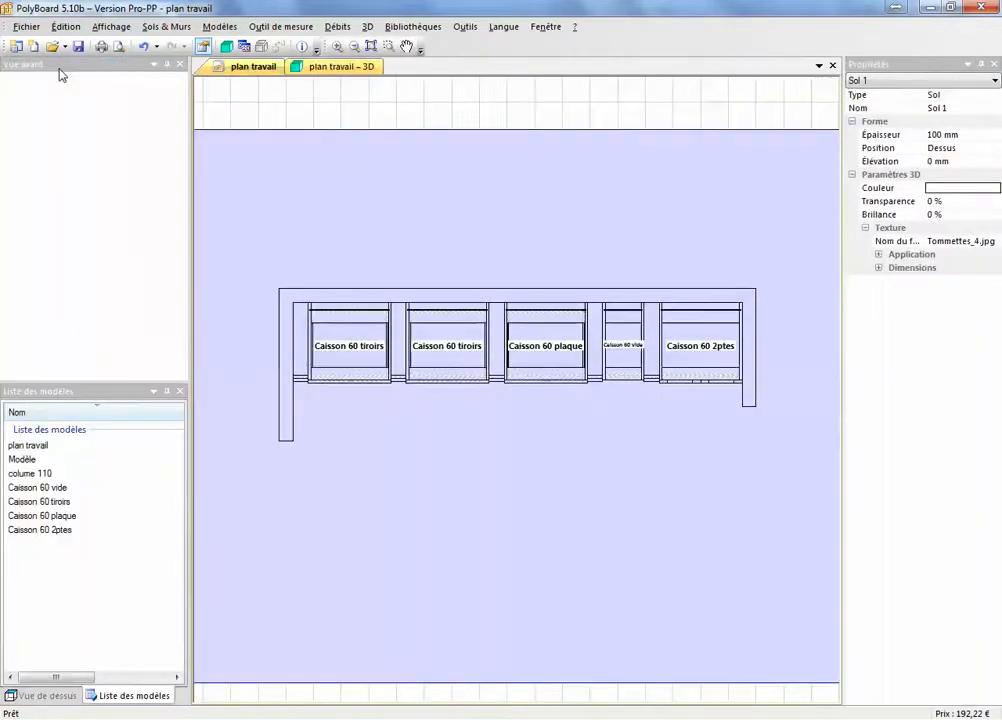
- Add a new Caisson model with the default dimensions to the plan travail project's model list and open it for editing
left_click(60, 68)
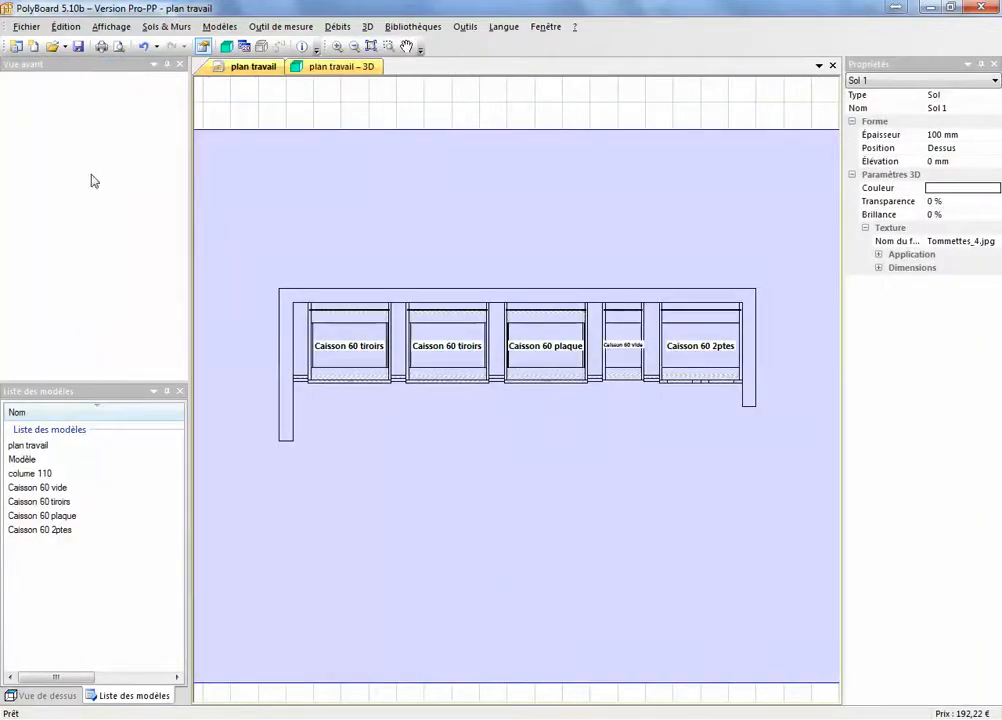
right_click(80, 560)
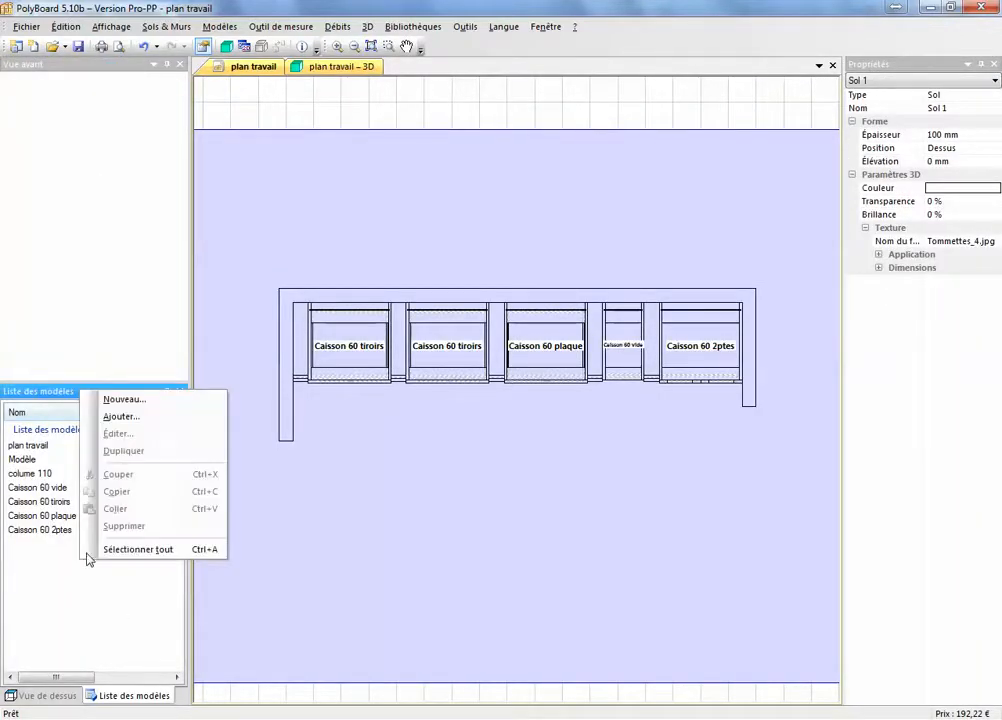
left_click(150, 401)
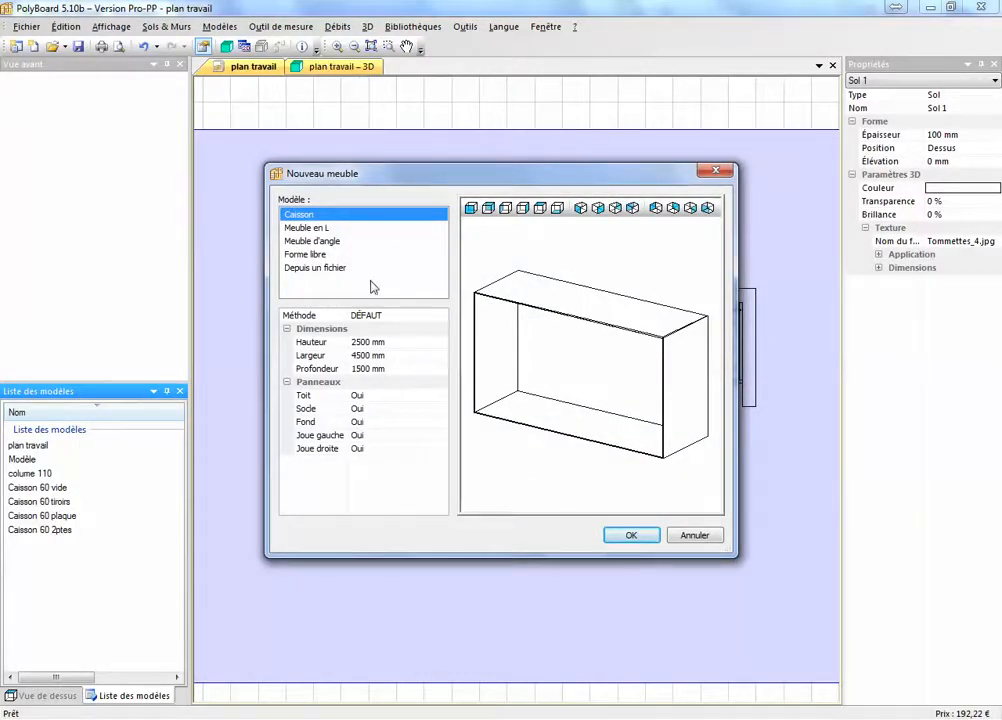
left_click(630, 536)
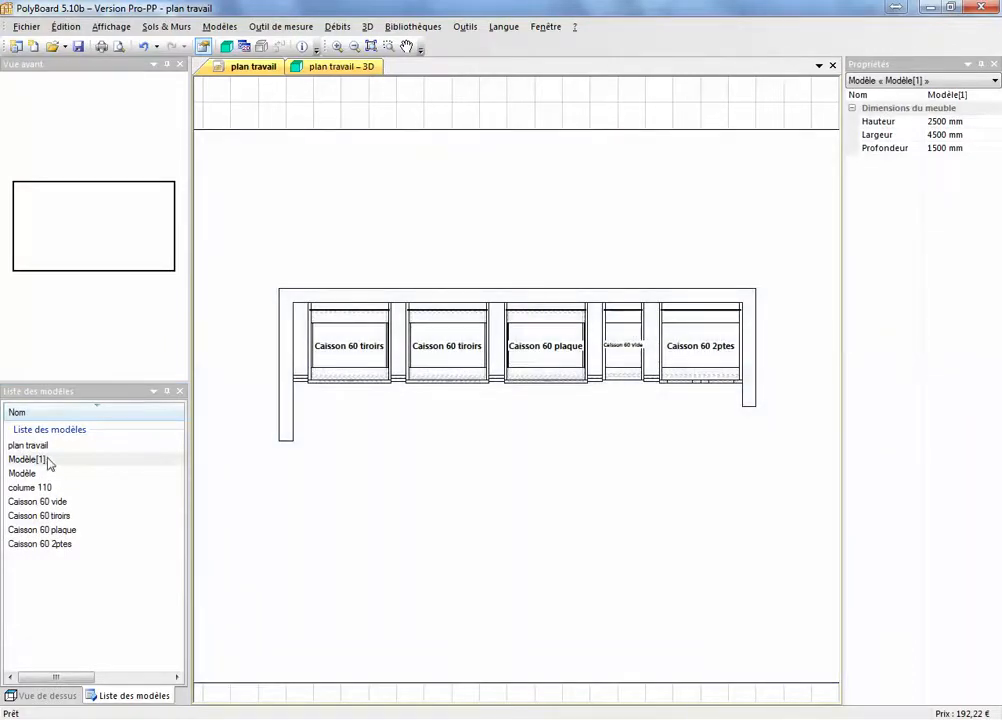
double_click(40, 460)
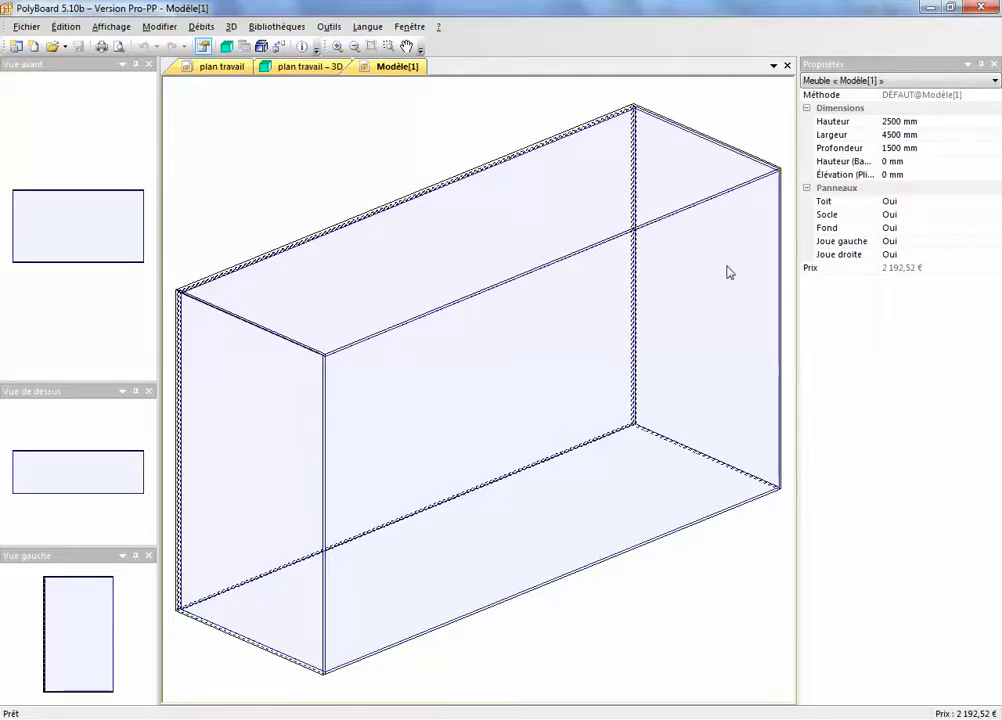
- Set the new model's Socle, Fond, Joue gauche and Joue droite panels to Non, keeping only the Toit panel
left_click(731, 118)
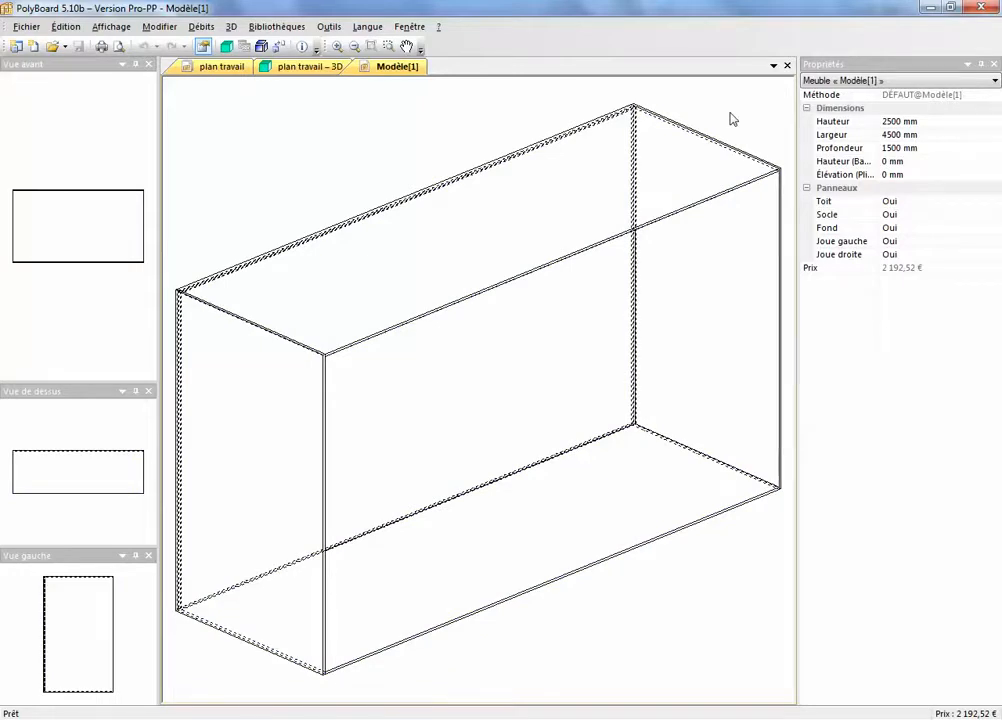
left_click(928, 214)
left_click(927, 238)
left_click(926, 228)
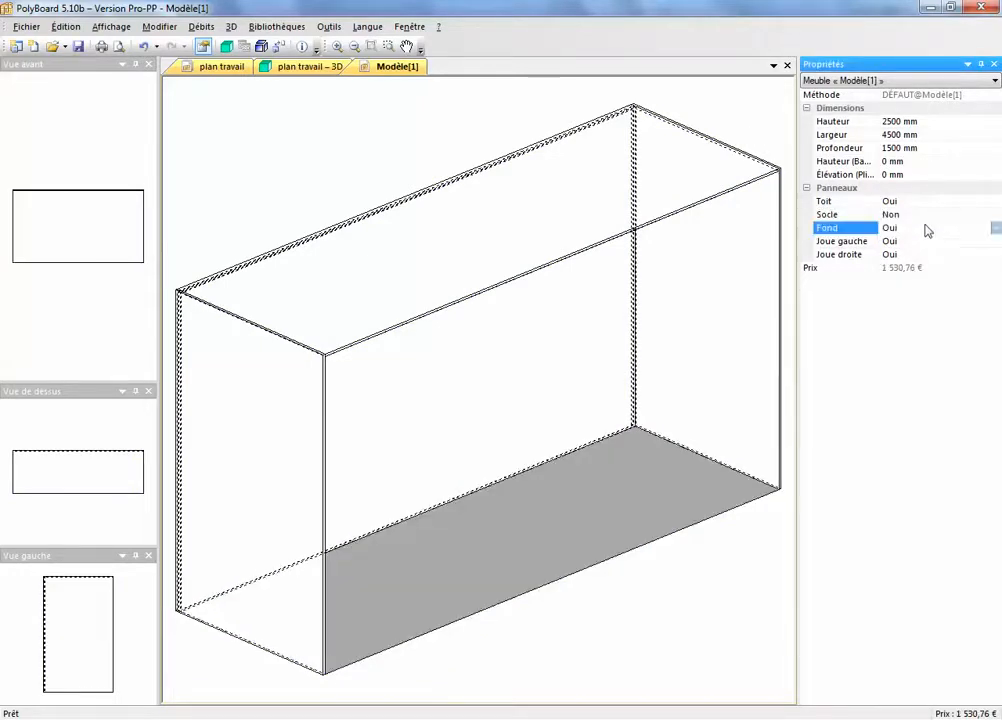
left_click(926, 253)
left_click(923, 242)
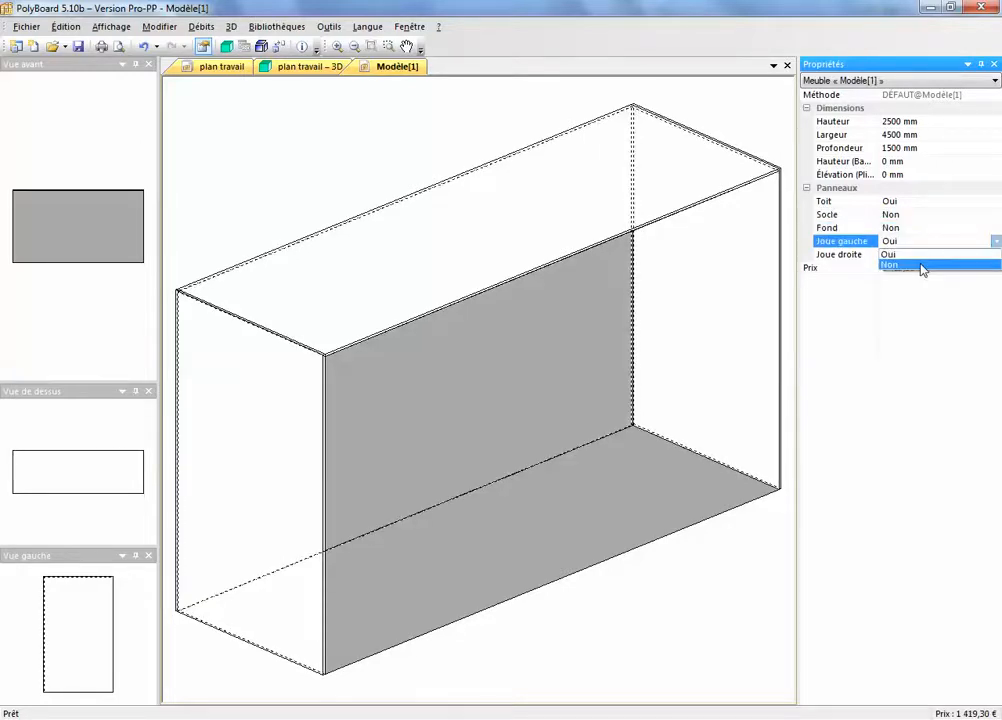
left_click(923, 258)
left_click(925, 268)
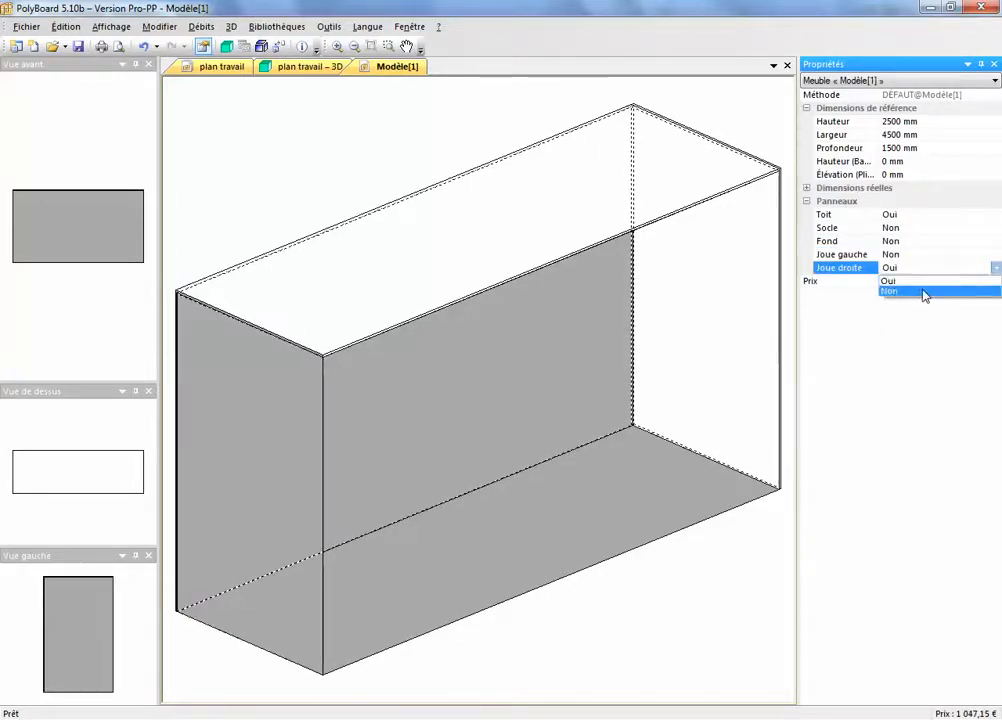
left_click(924, 291)
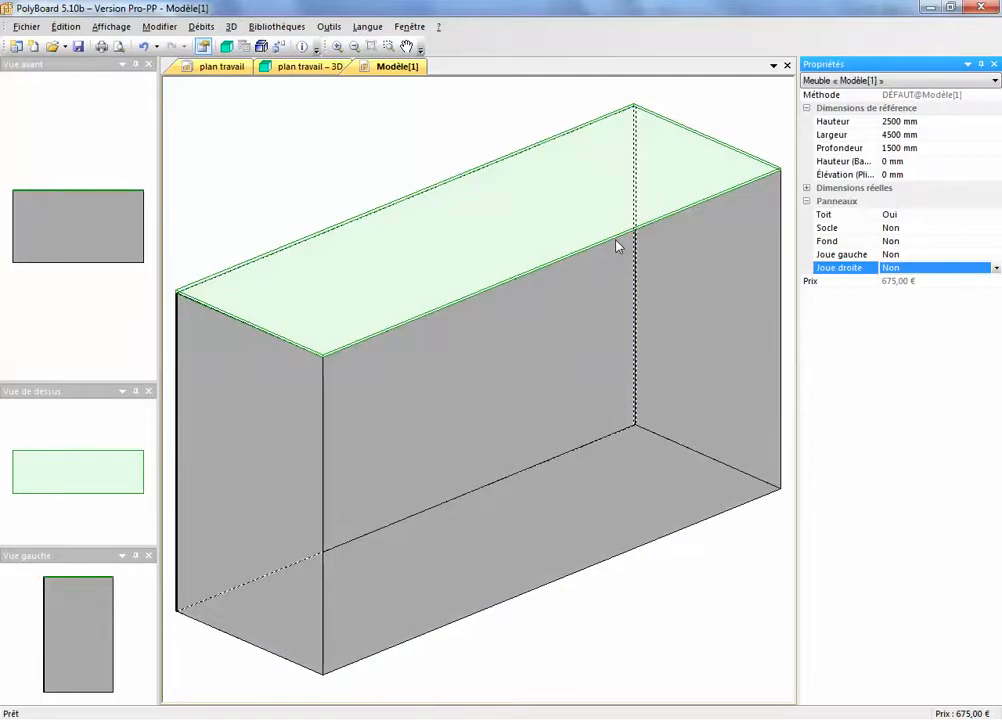
- Set the Toit panel's material to Worktop 28mm, 28
left_click(619, 240)
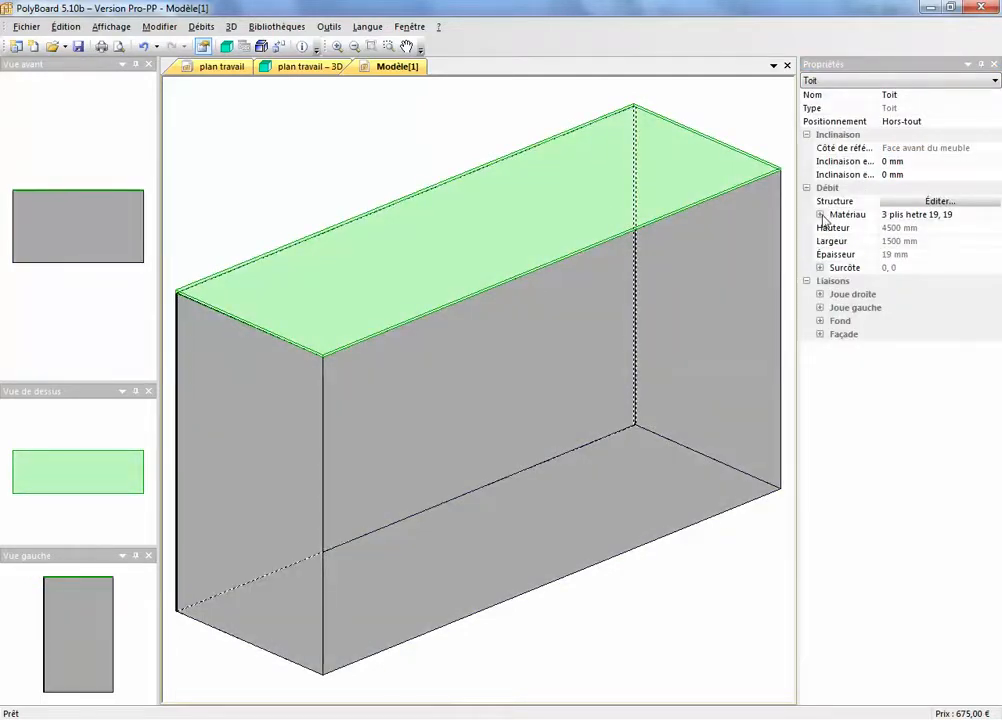
left_click(836, 215)
left_click(996, 215)
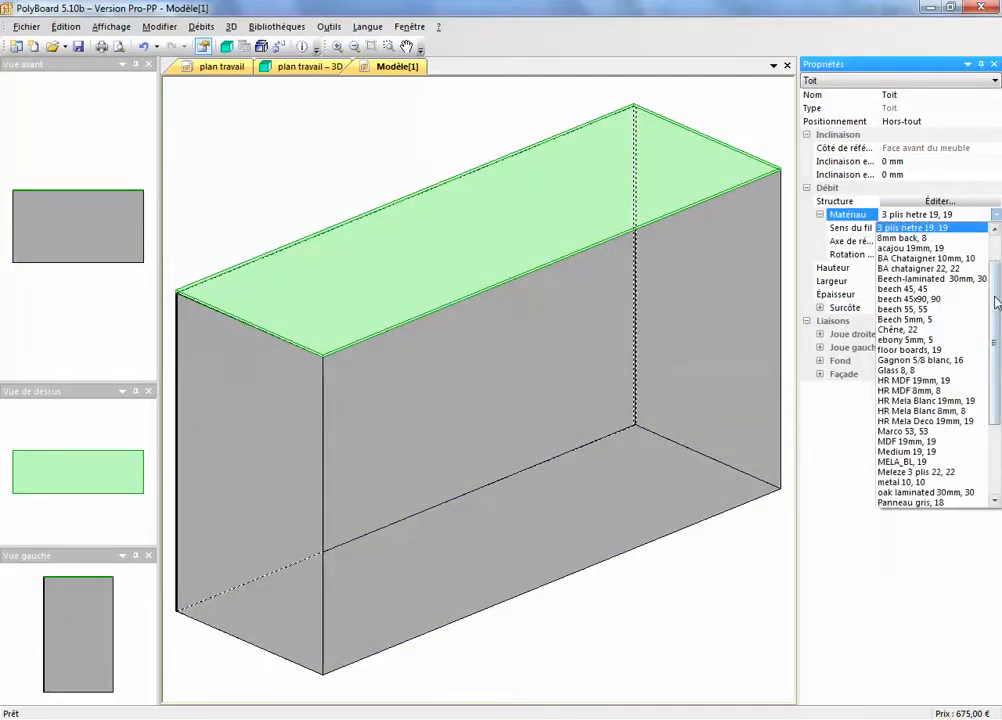
scroll(960, 400, "down", 5)
left_click(930, 471)
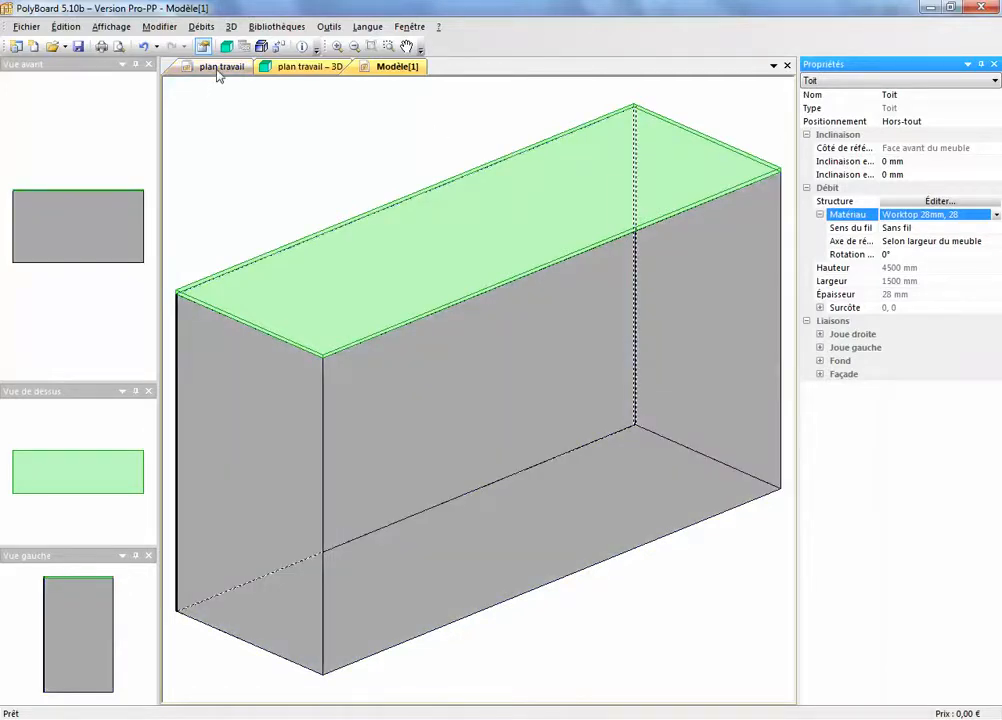
- Measure the horizontal distance between the inner faces of the two side walls in the plan travail plan
left_click(212, 68)
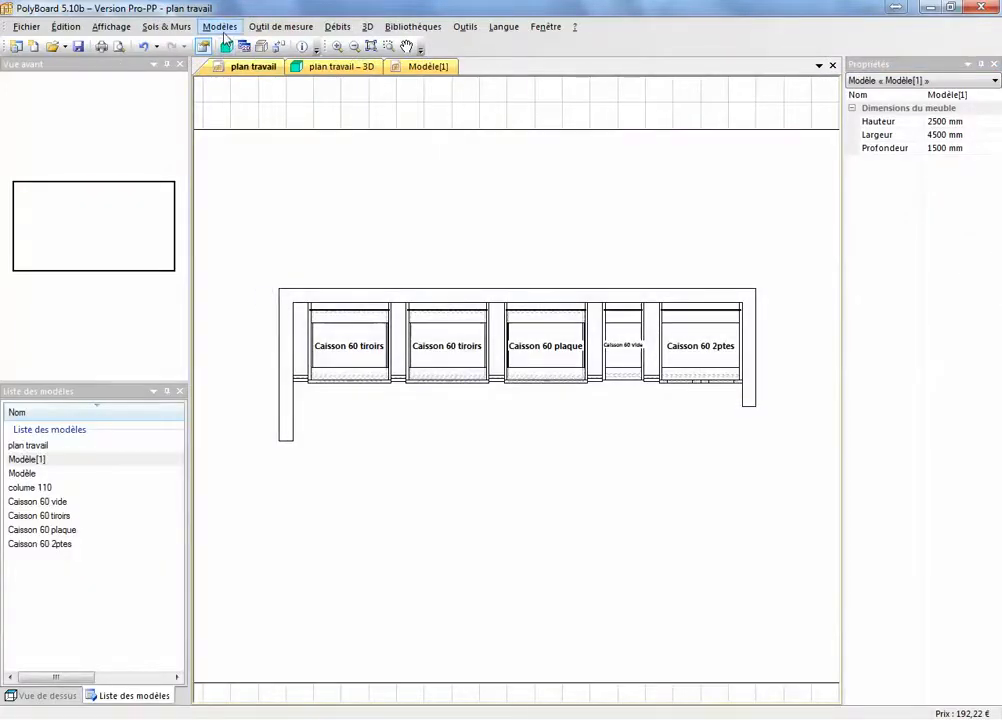
left_click(222, 27)
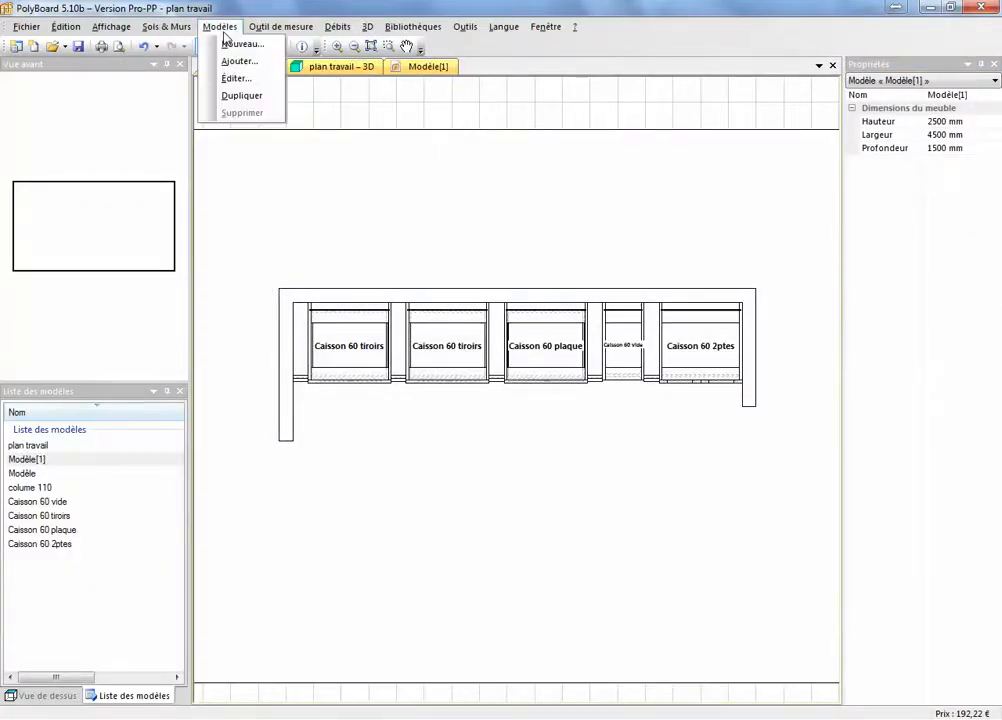
mouse_move(281, 27)
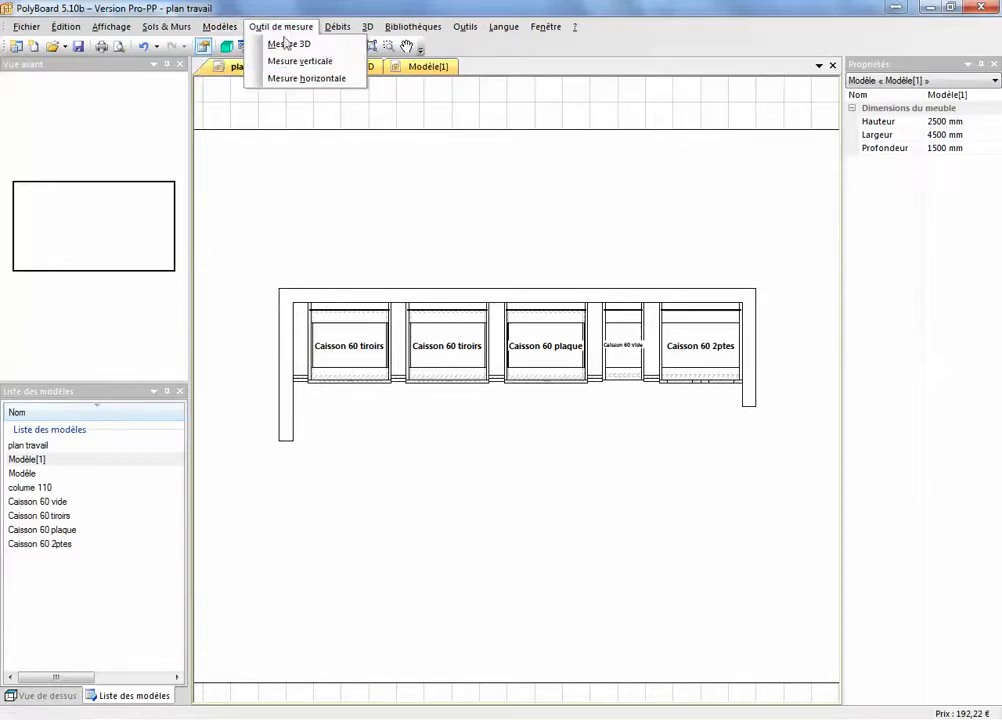
left_click(292, 80)
left_click(295, 418)
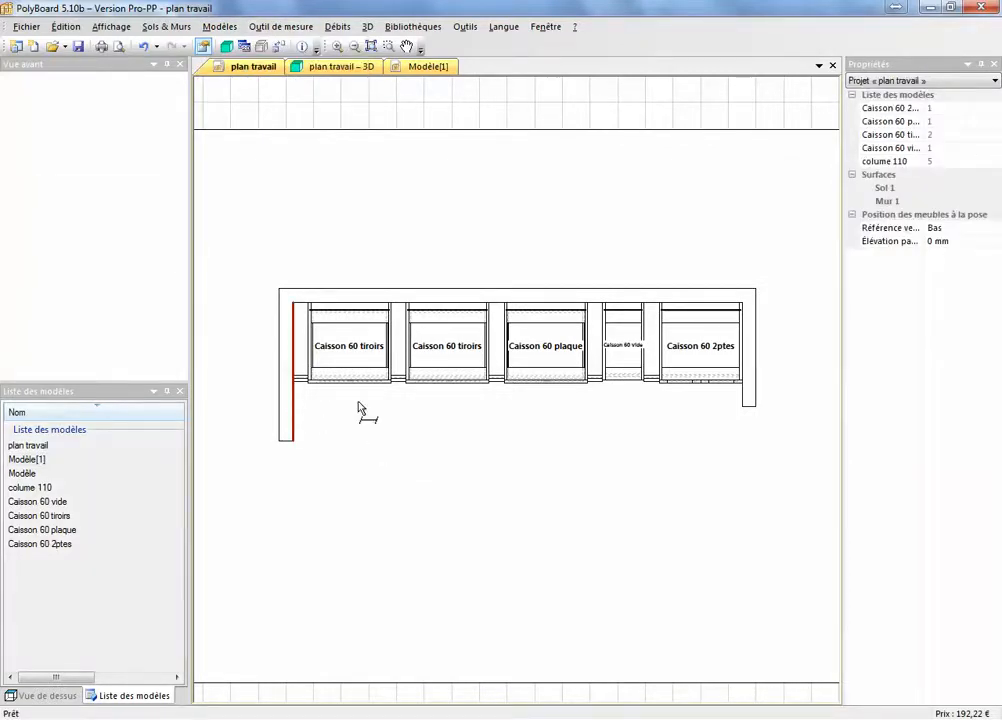
left_click(743, 398)
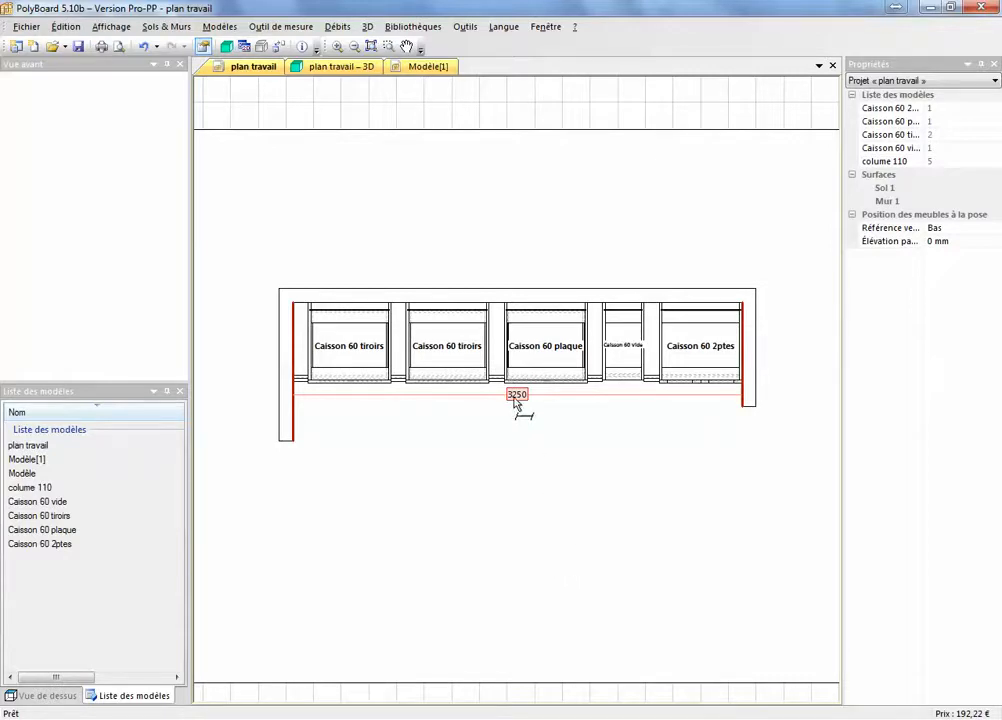
- Set the overall width (Largeur) of the worktop model Modèle[1] to 3250 mm
left_click(426, 67)
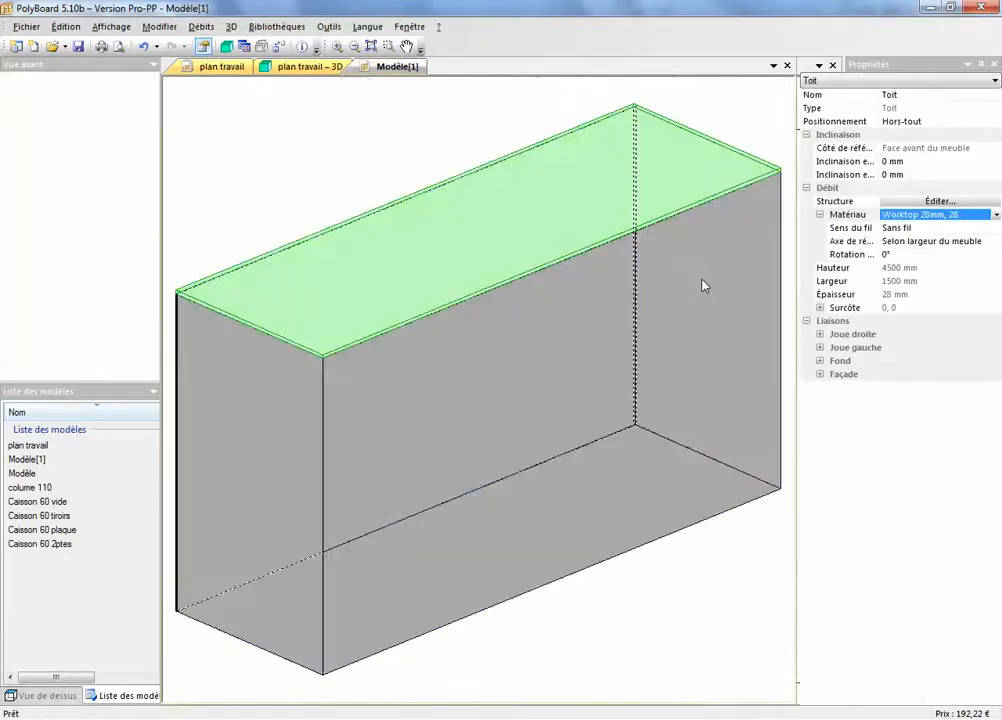
left_click(755, 125)
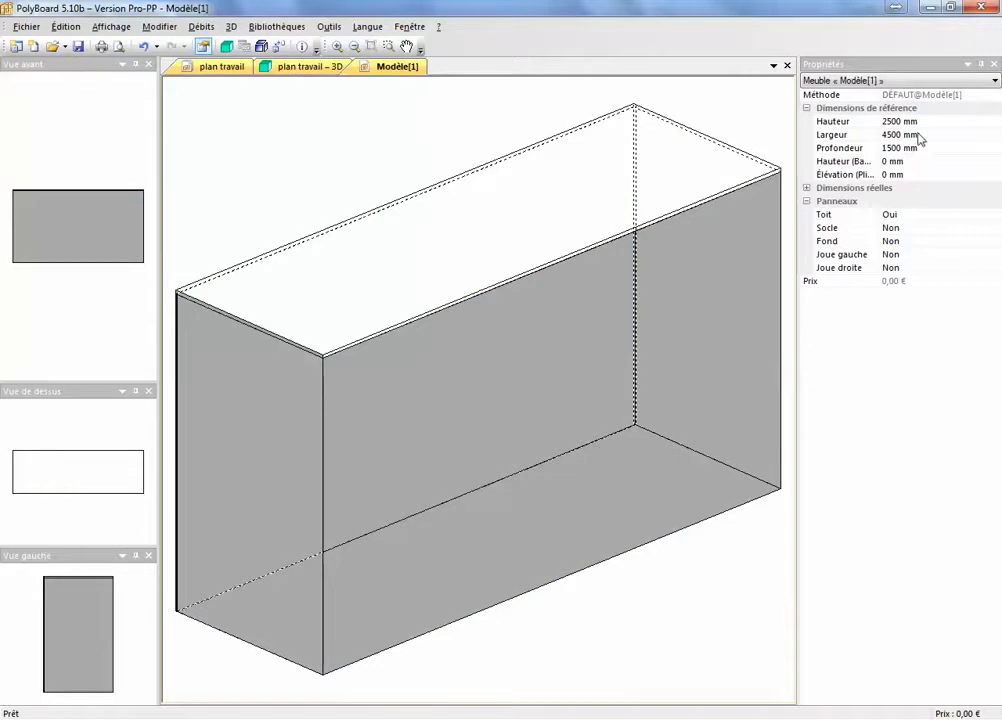
left_click(880, 135)
type("3250")
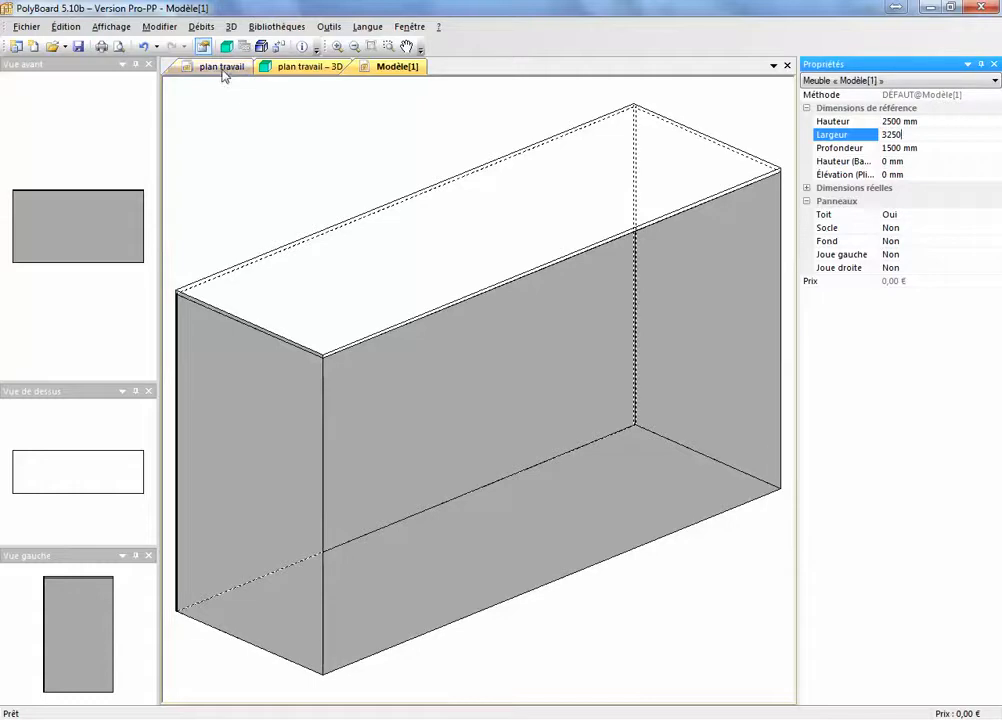
- Measure the depth of the leftmost Caisson 60 tiroirs in the plan and set the worktop model's Profondeur to 620 mm
left_click(221, 68)
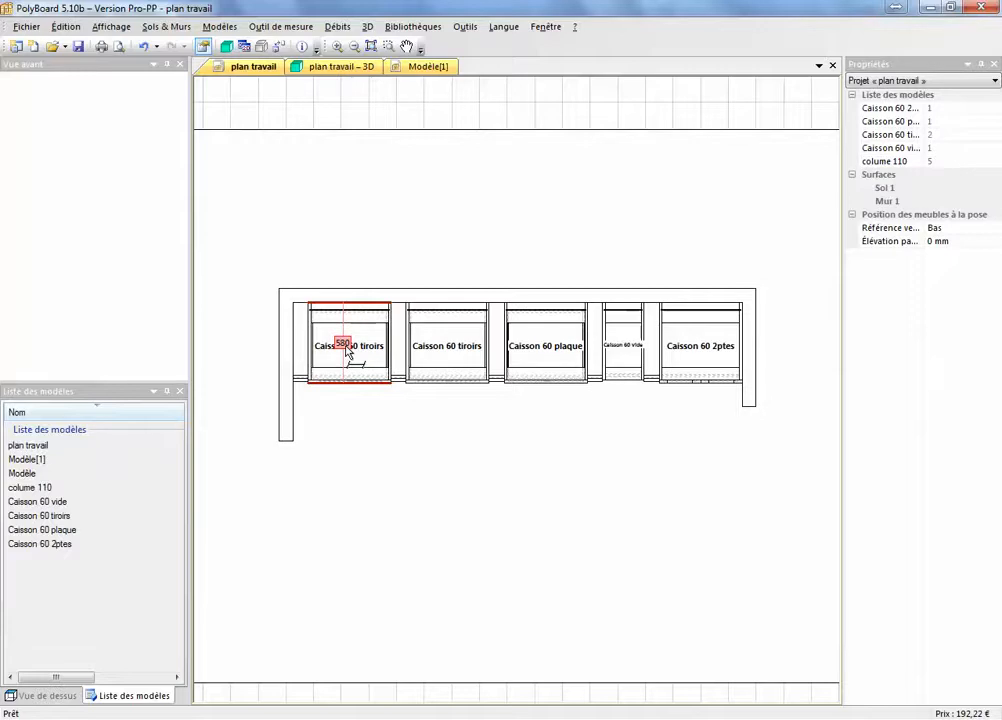
left_click(440, 67)
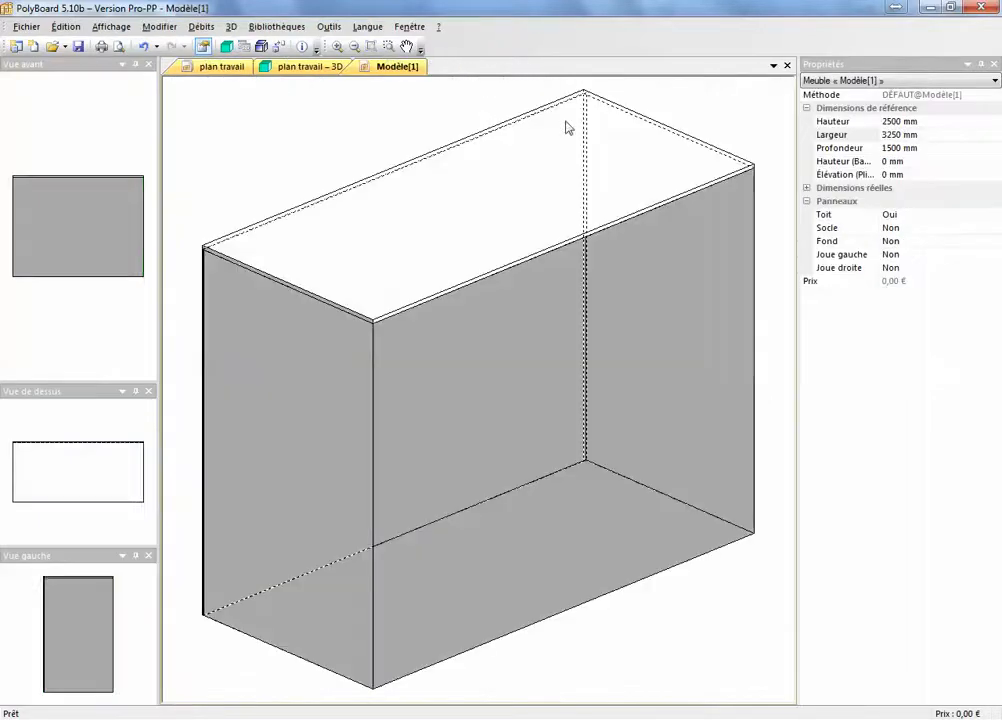
left_click(940, 149)
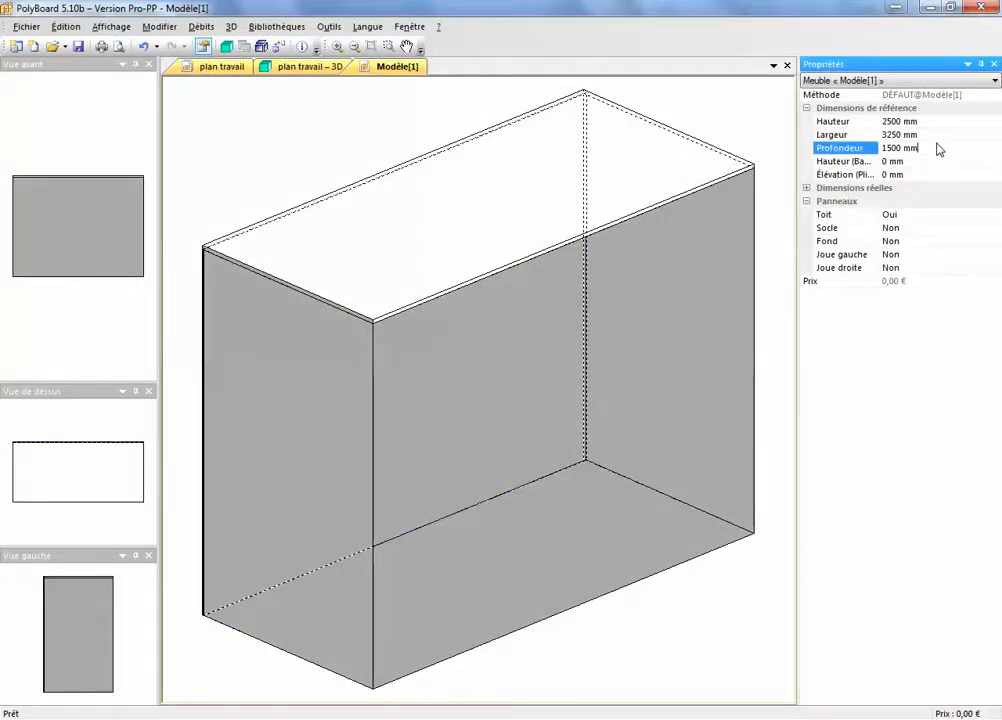
left_click_drag(940, 149, 881, 147)
type("620")
key("Return")
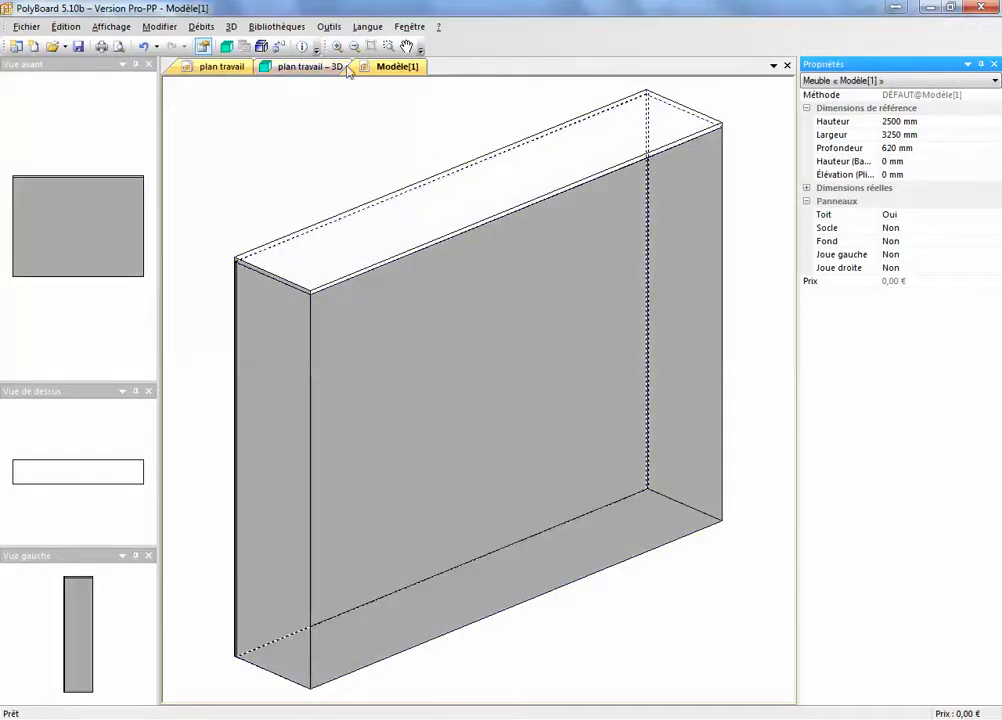
- Leave the measuring tool and open the second Caisson 60 tiroirs from the plan to check its height
left_click(222, 66)
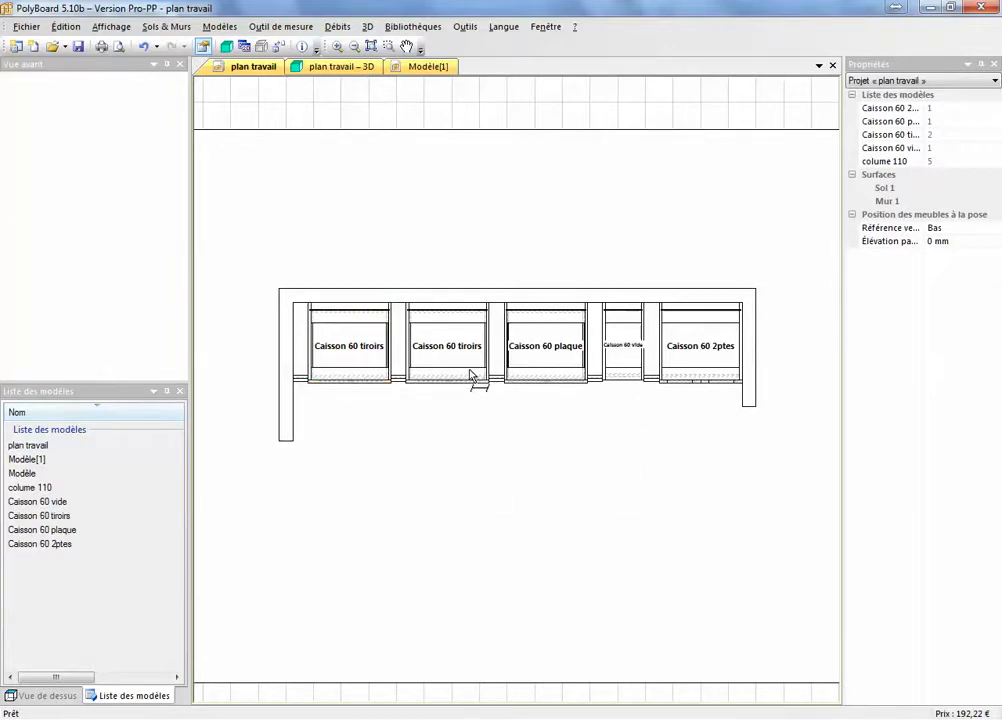
right_click(504, 429)
left_click(519, 434)
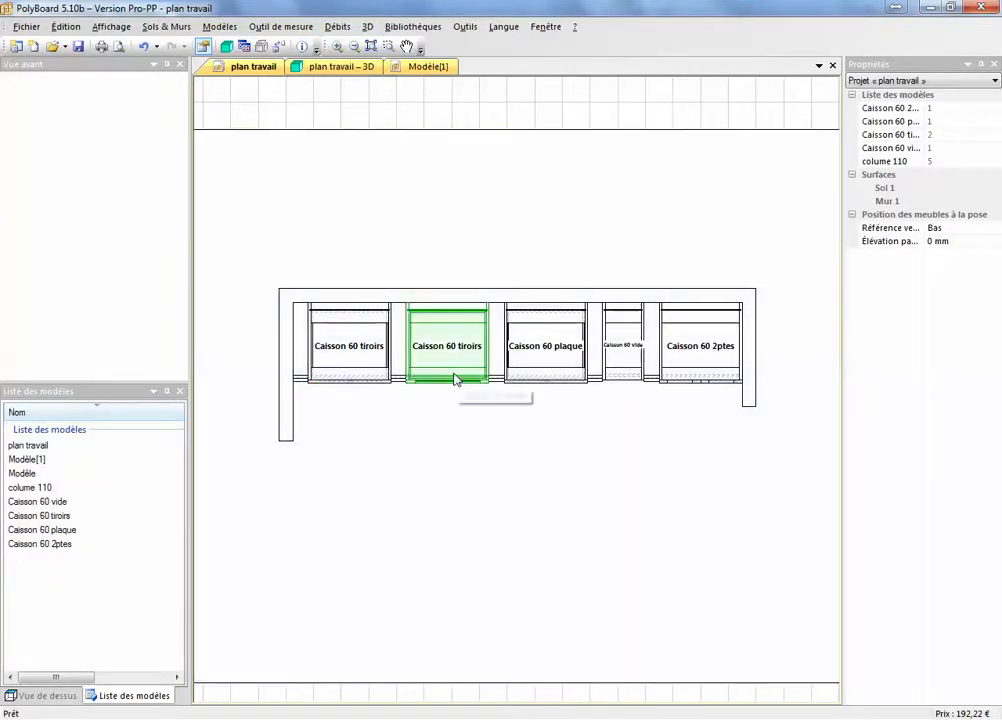
double_click(456, 379)
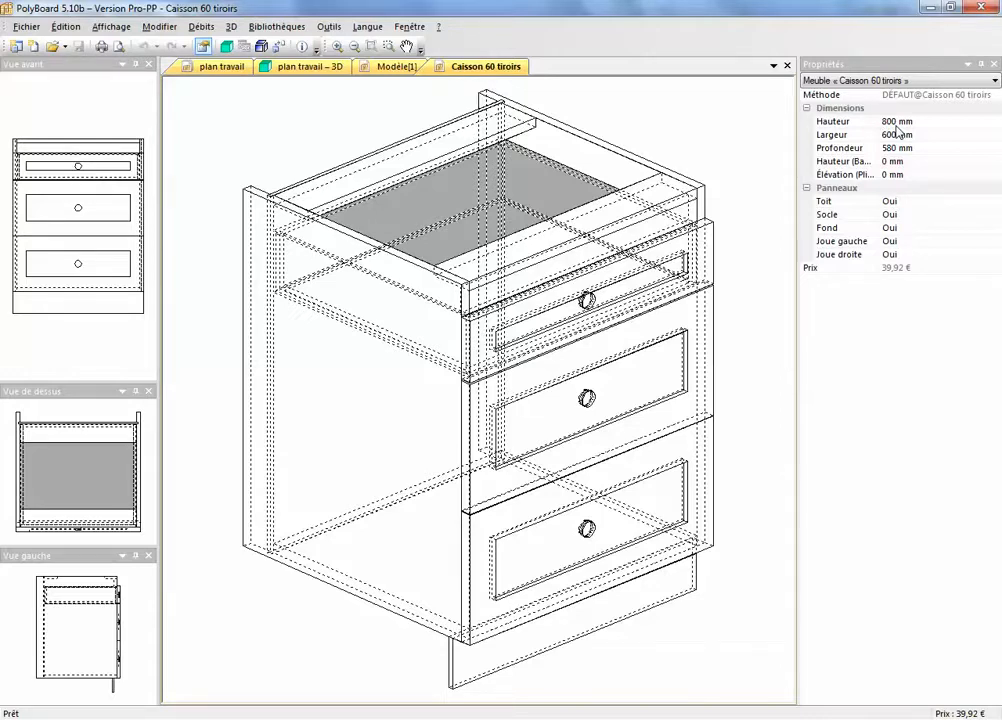
- Return to the worktop model Modèle[1] and set its overall Hauteur to 840 mm
left_click(395, 67)
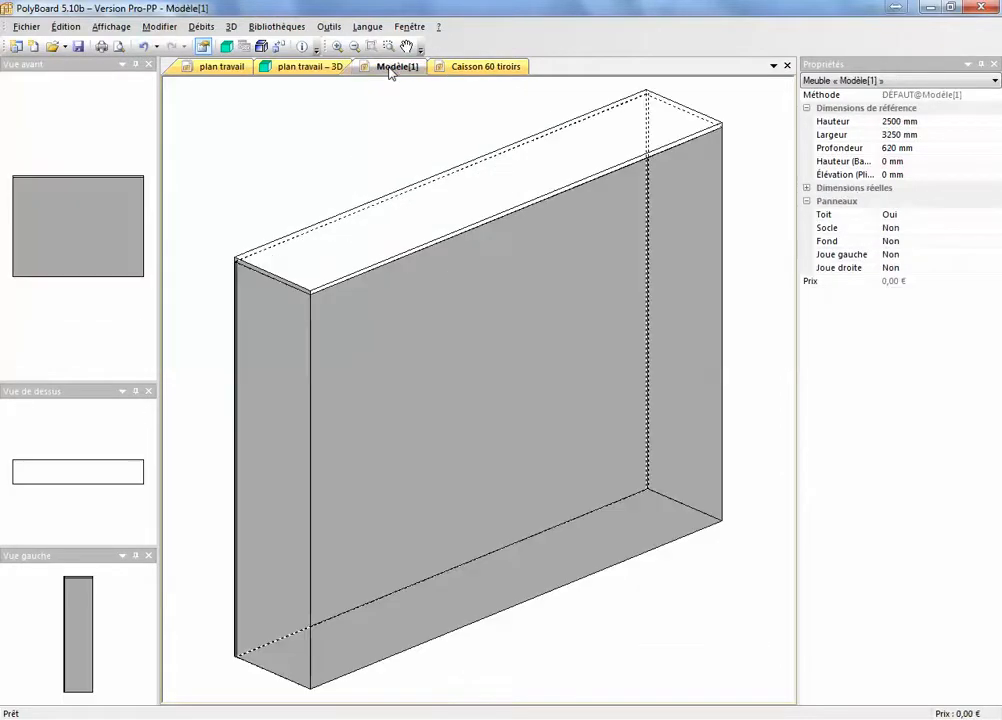
left_click(924, 122)
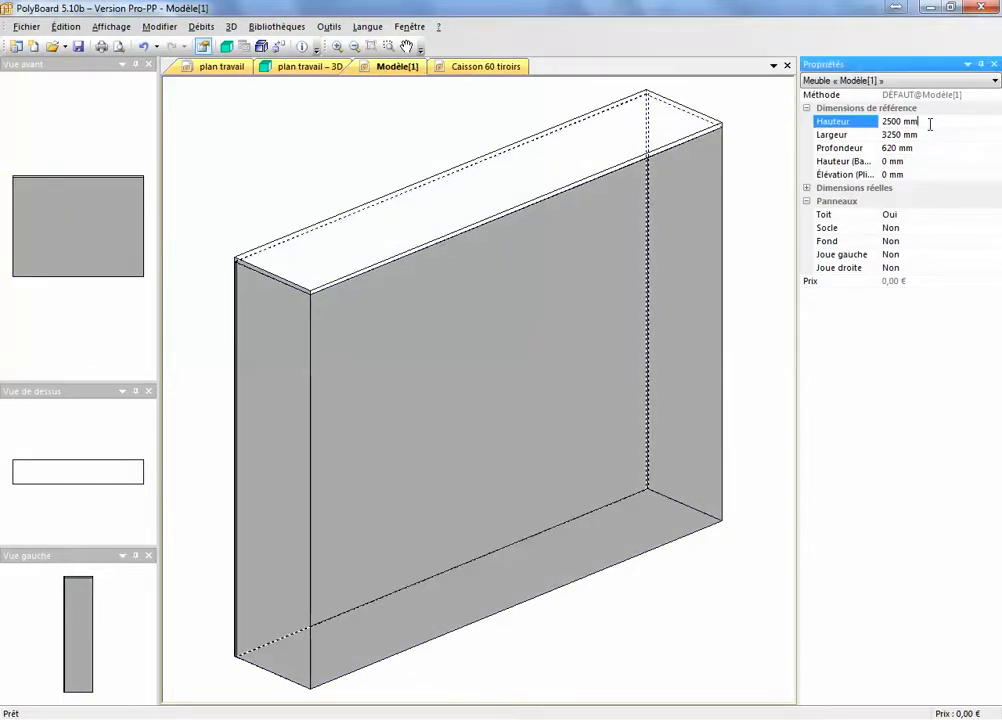
type("840")
key("Return")
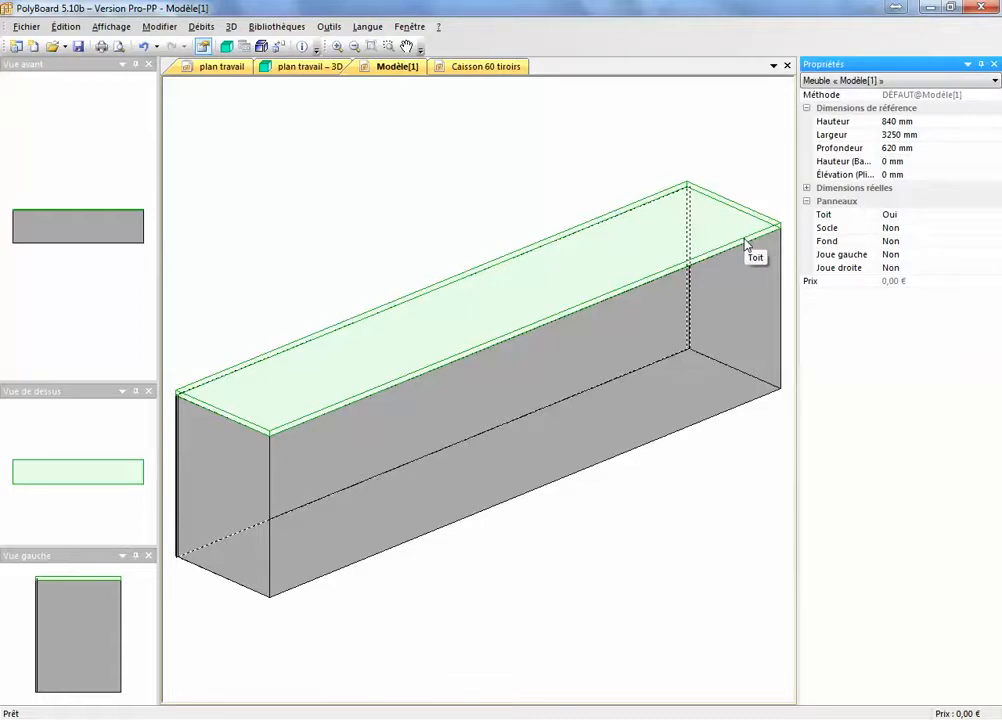
- Add an interior machining (Usinage intérieur) to the Toit panel and make its shape a rectangle
left_click(745, 243)
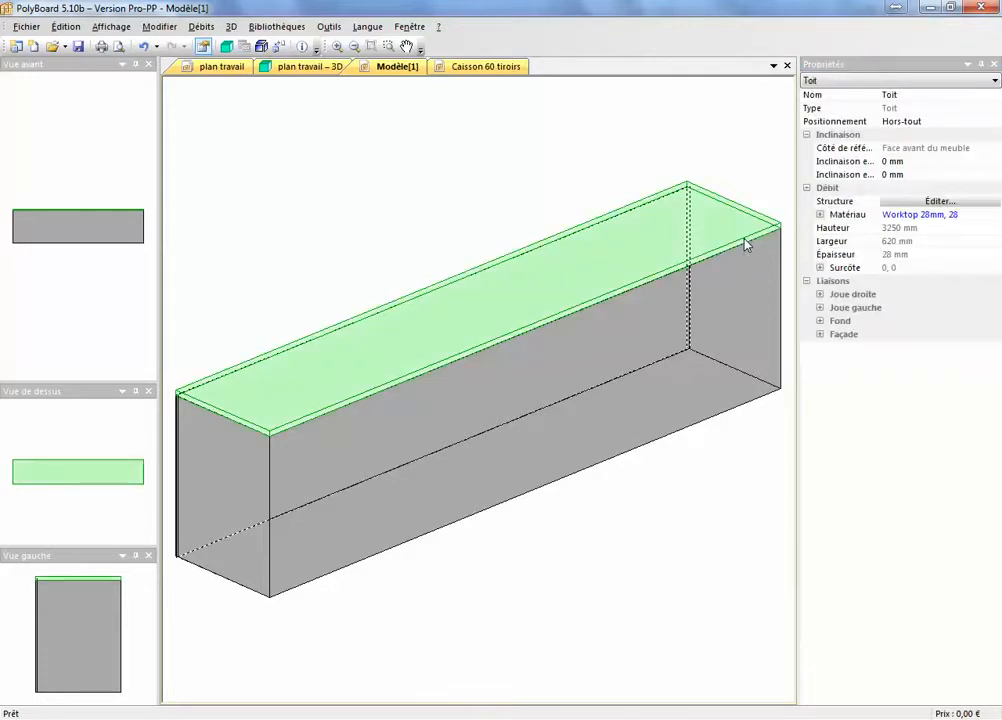
left_click(894, 203)
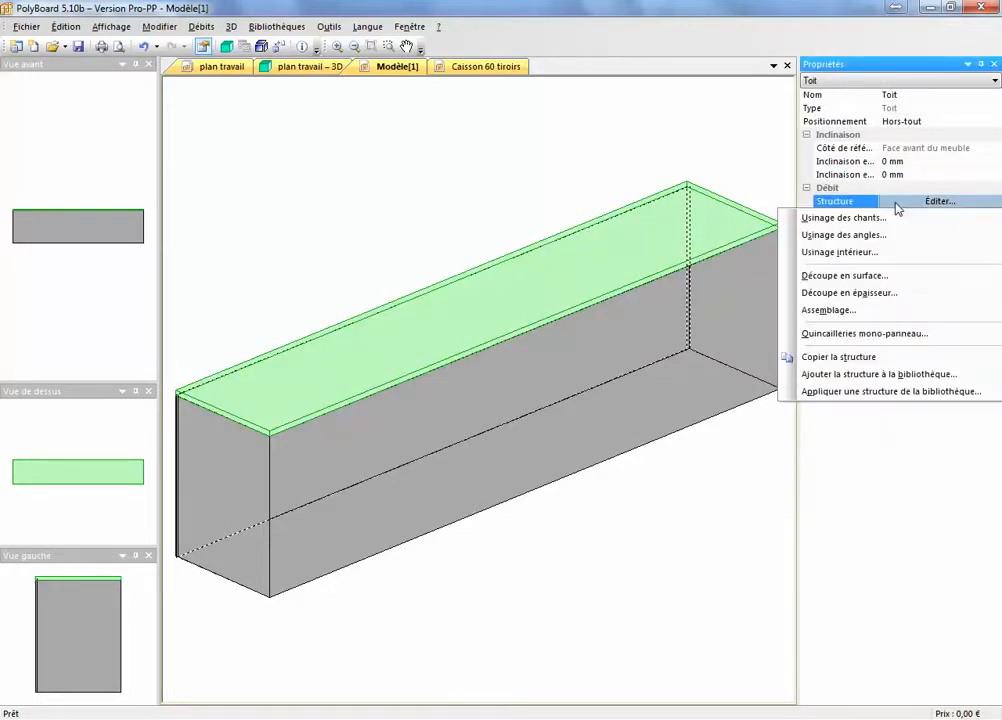
left_click(845, 252)
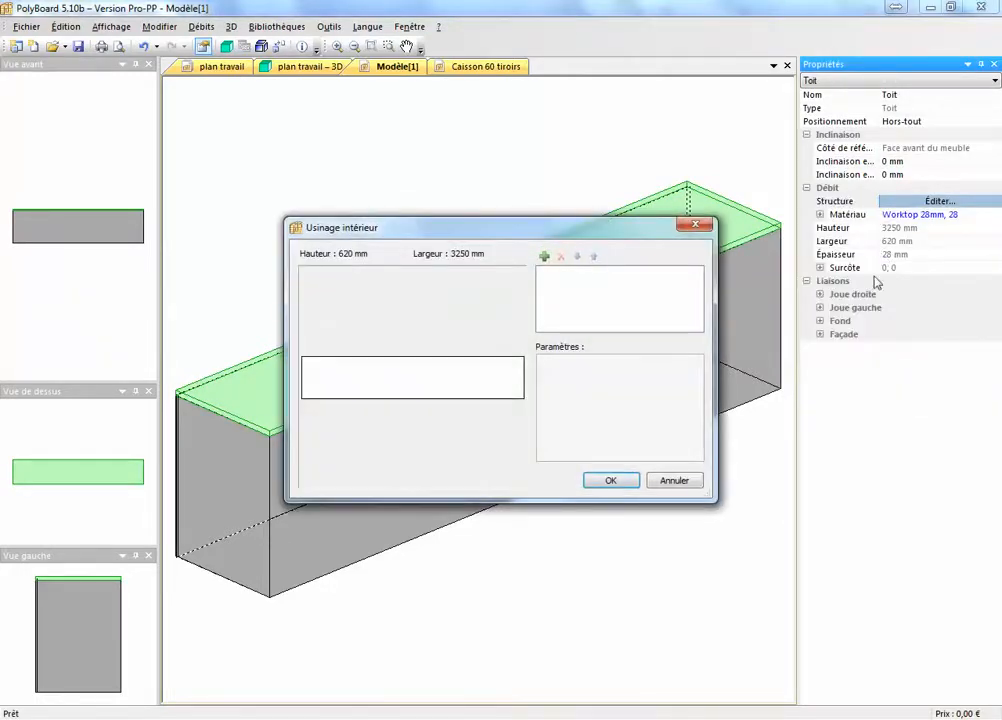
left_click(544, 257)
left_click(655, 376)
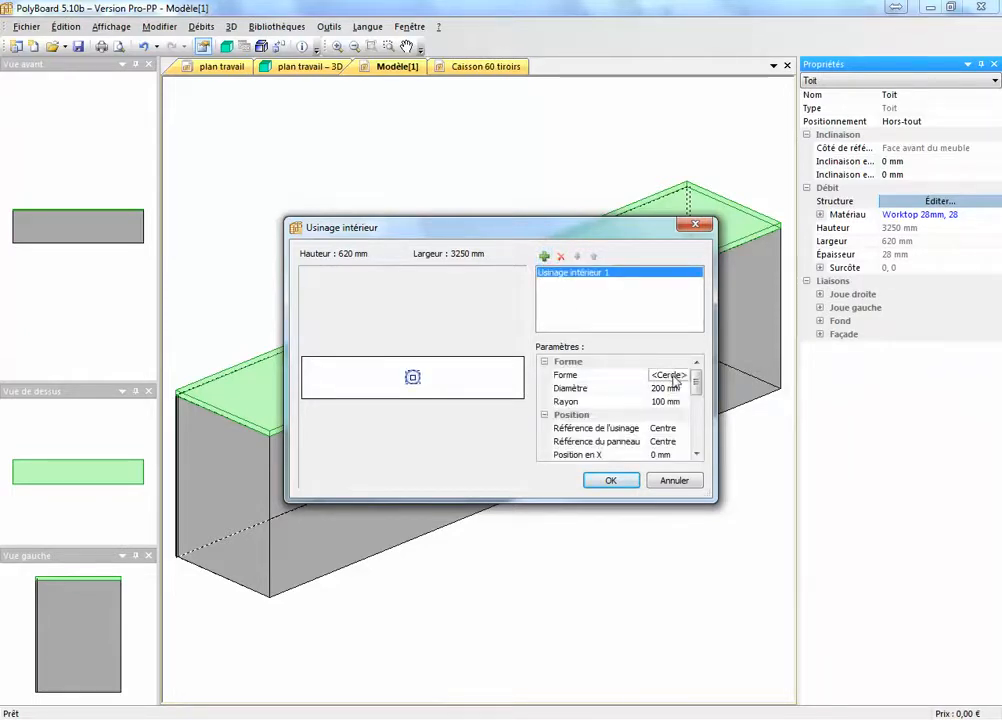
left_click(685, 375)
left_click(675, 423)
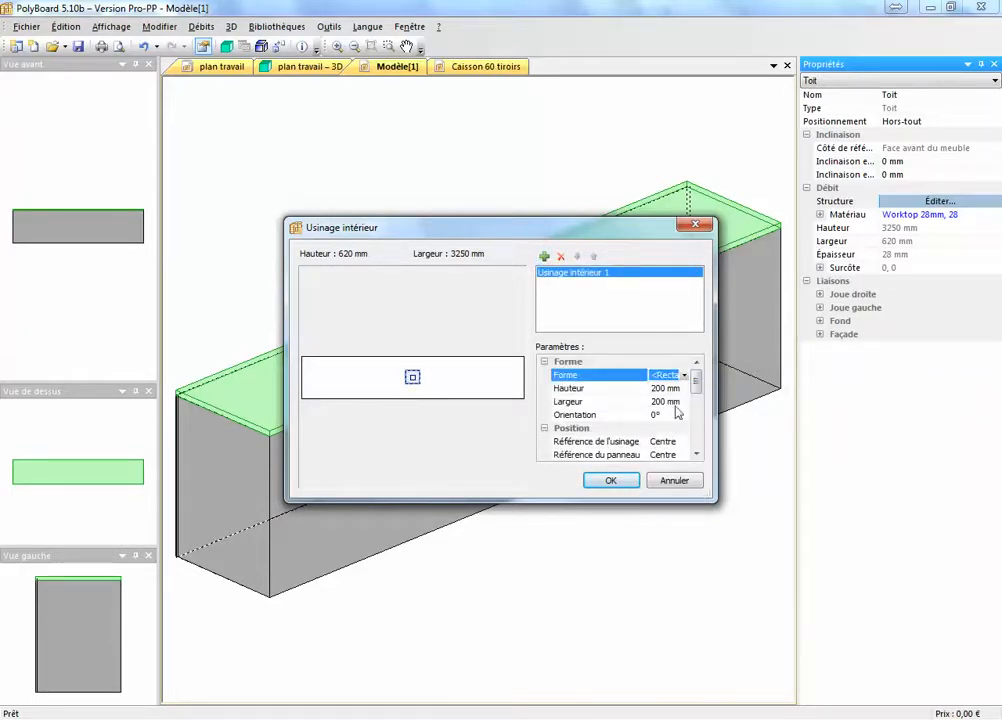
- Set the rectangular machining's Hauteur to 40 mm and its Largeur to 3250 mm
left_click(672, 388)
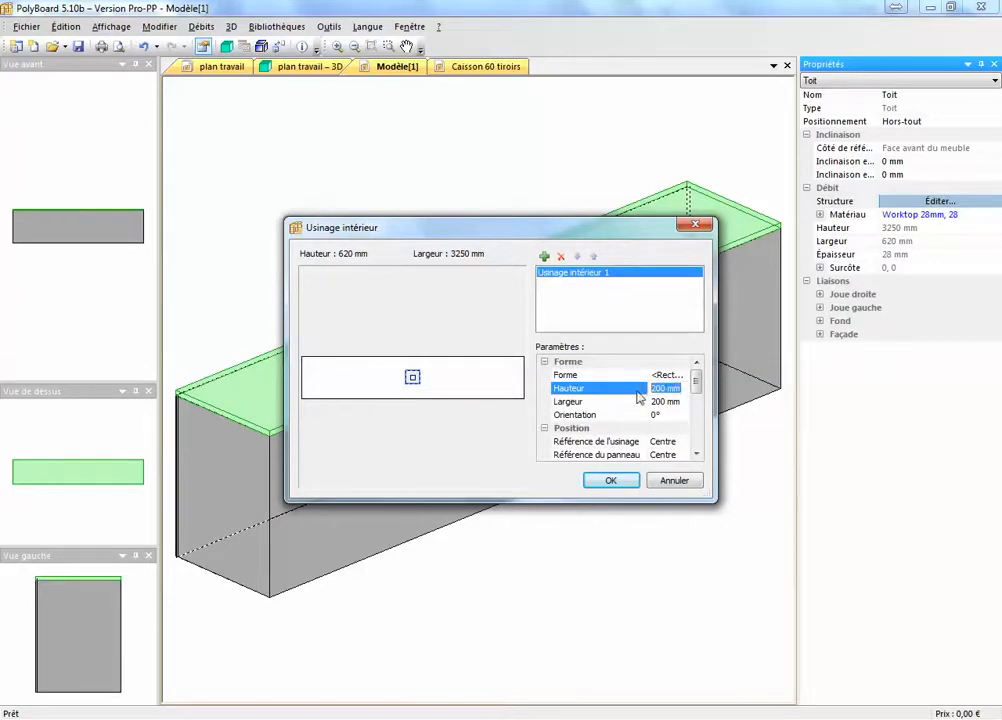
type("40")
left_click(684, 401)
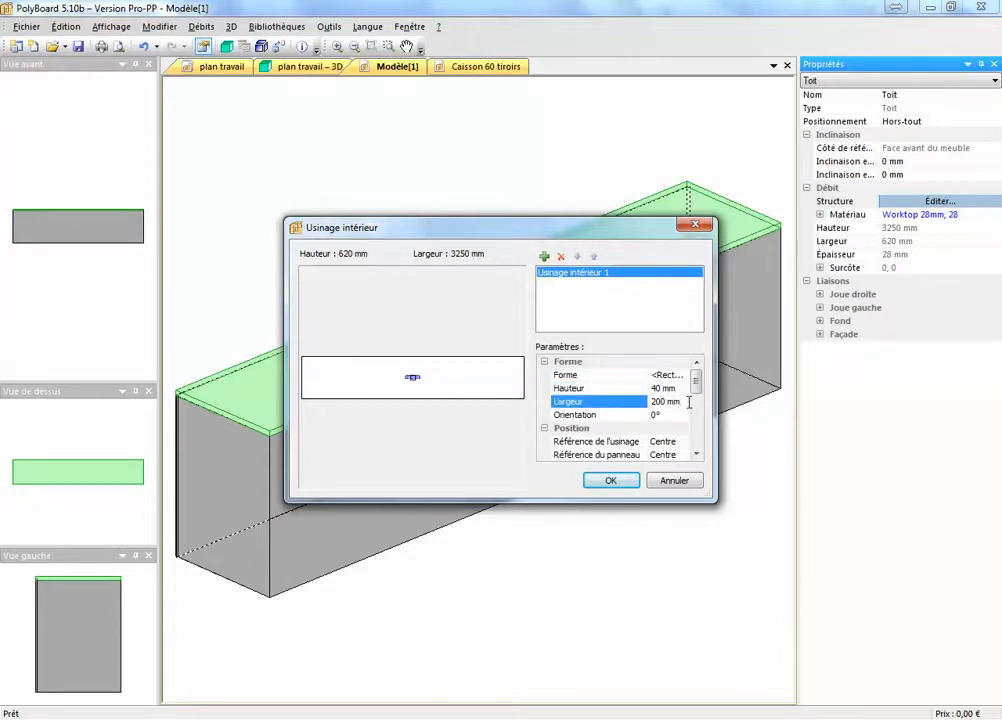
left_click(686, 401)
type("3250")
key("Return")
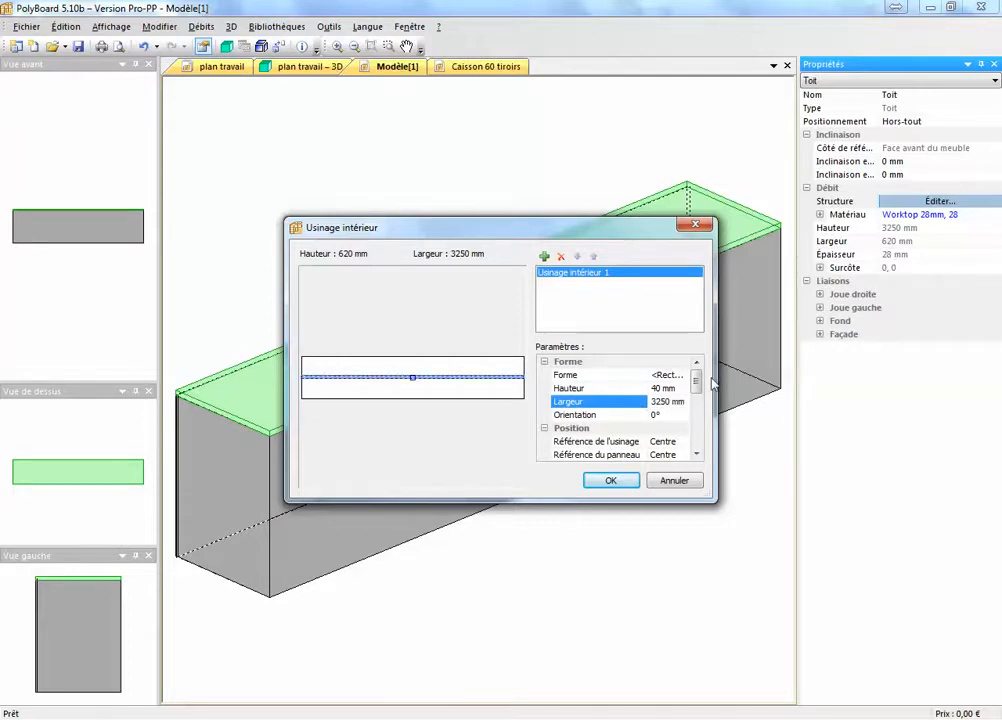
- Reference both the machining and the panel from their bottom-centre points and set Position en Y to 0 mm
left_click_drag(696, 382, 701, 404)
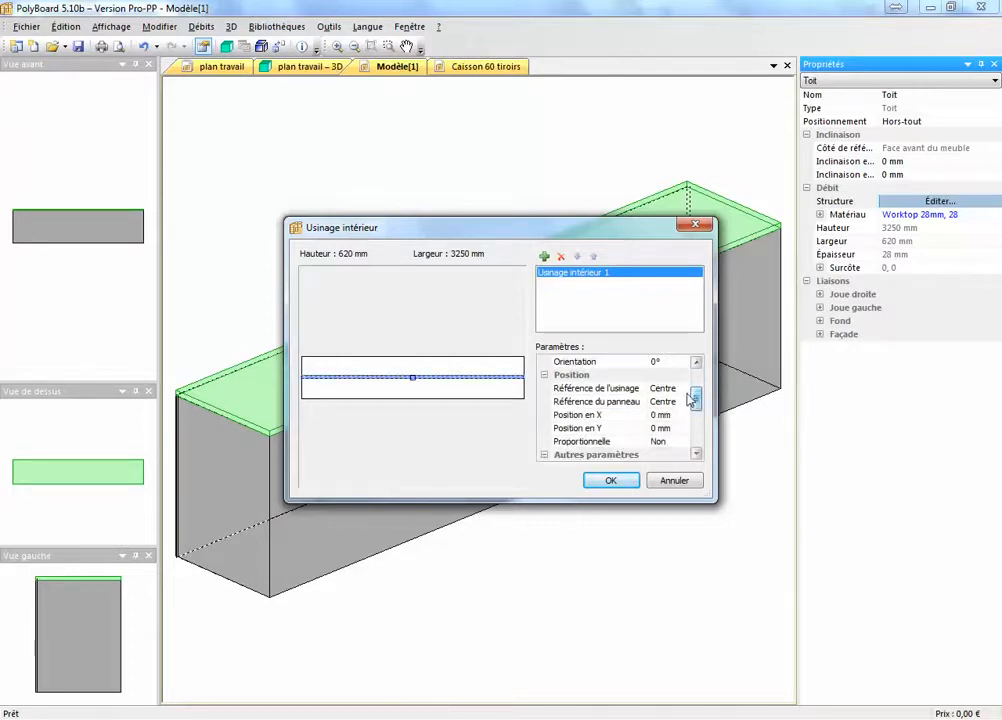
left_click(684, 389)
left_click(676, 424)
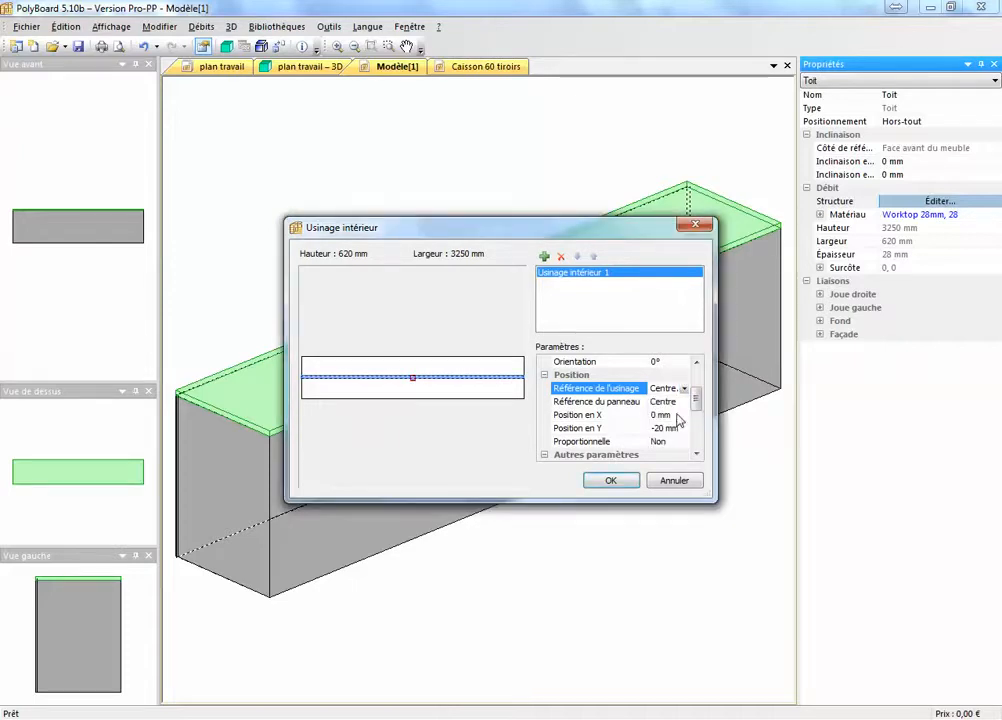
left_click(684, 401)
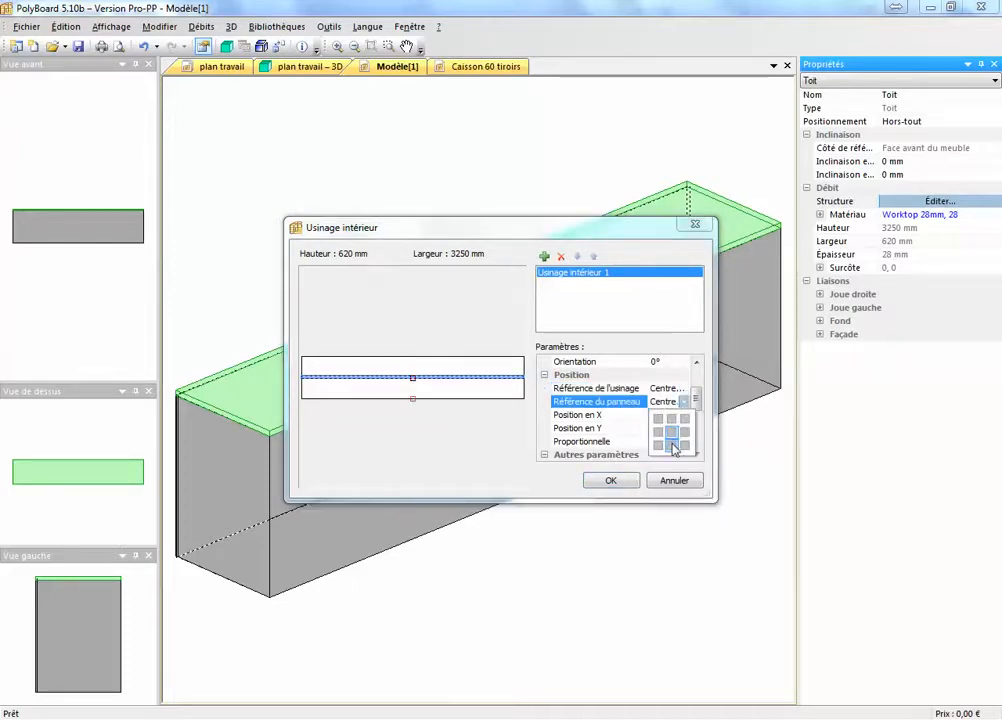
left_click(672, 446)
left_click(640, 429)
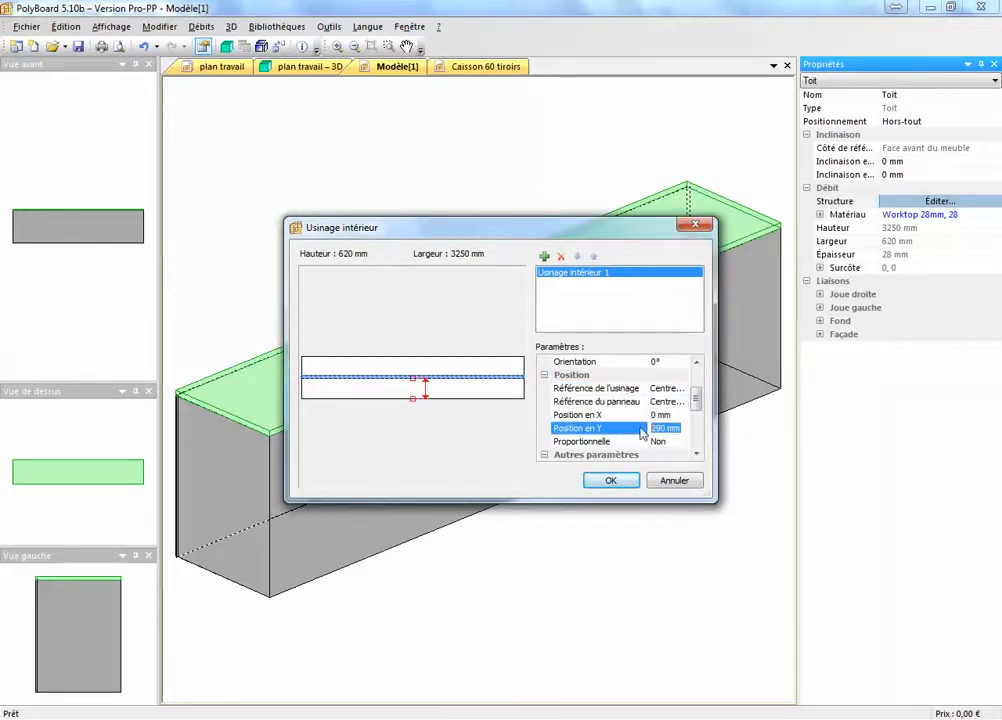
type("0")
key("Return")
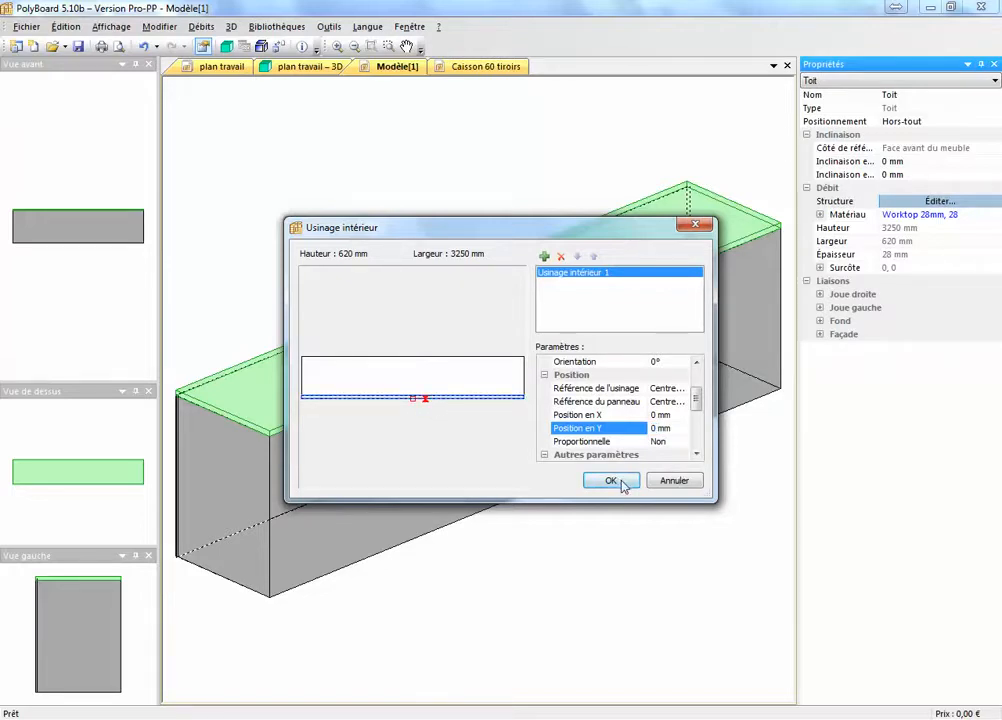
- Enable the machining's Profondeur, set it to 28 mm and apply the interior machining to the Toit
left_click_drag(696, 398, 697, 426)
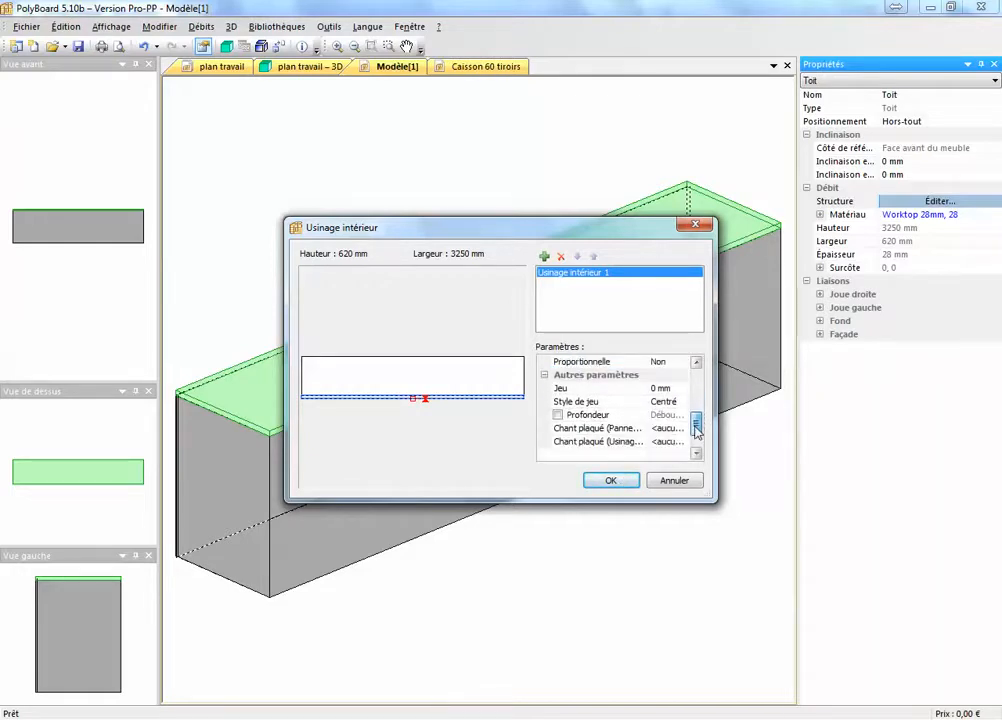
left_click(558, 415)
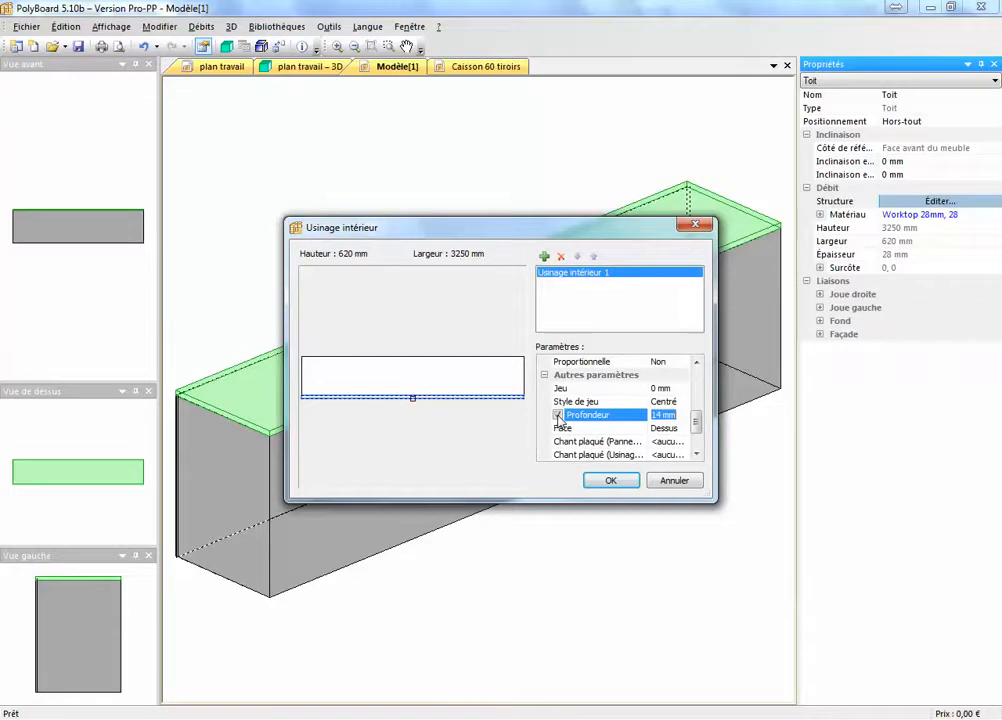
left_click(662, 415)
left_click(666, 415)
left_click_drag(676, 414, 662, 416)
type("28")
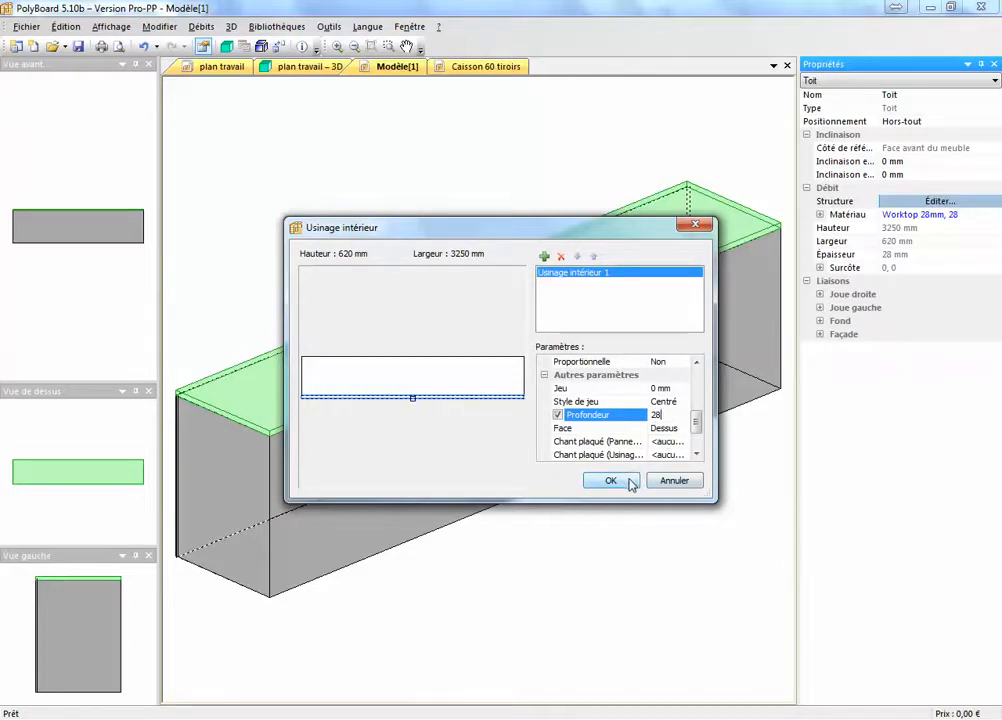
left_click(628, 482)
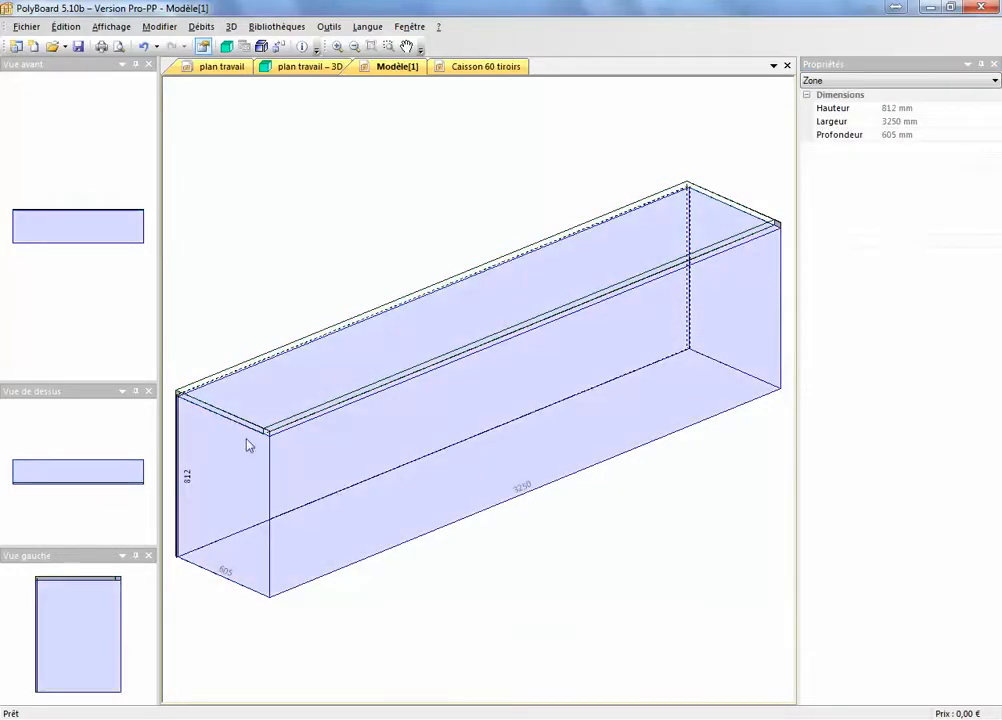
- Examine the cut along the Toit's front edge and the Nul setting of Usinage intérieur 1
scroll(250, 446, "up", 5)
middle_click_drag(318, 450, 453, 436)
scroll(453, 436, "down", 2)
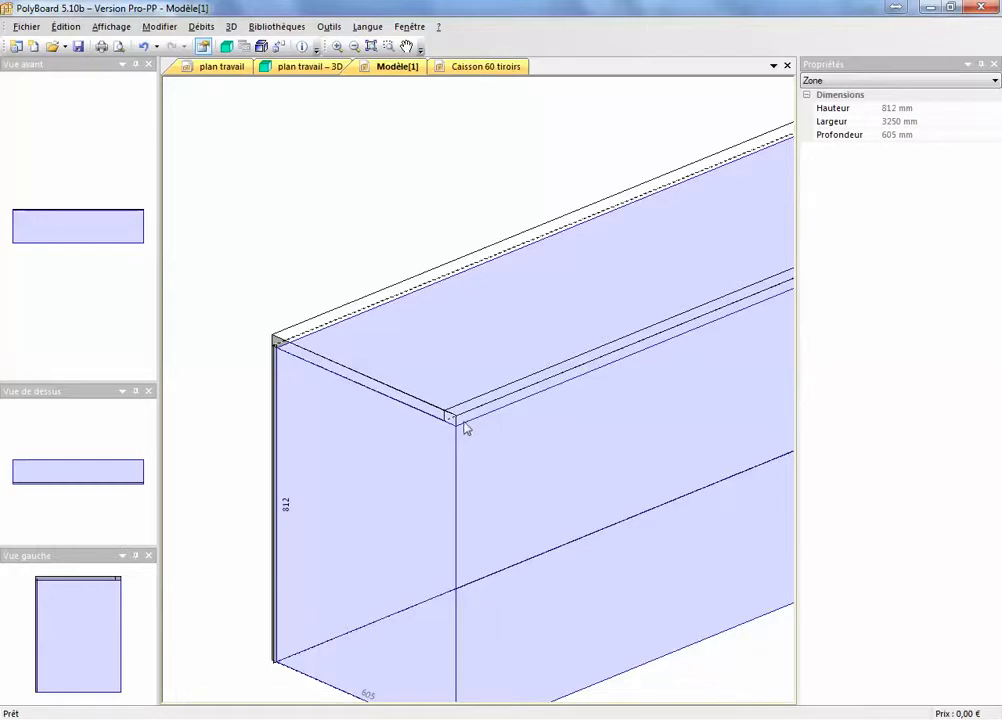
left_click(280, 284)
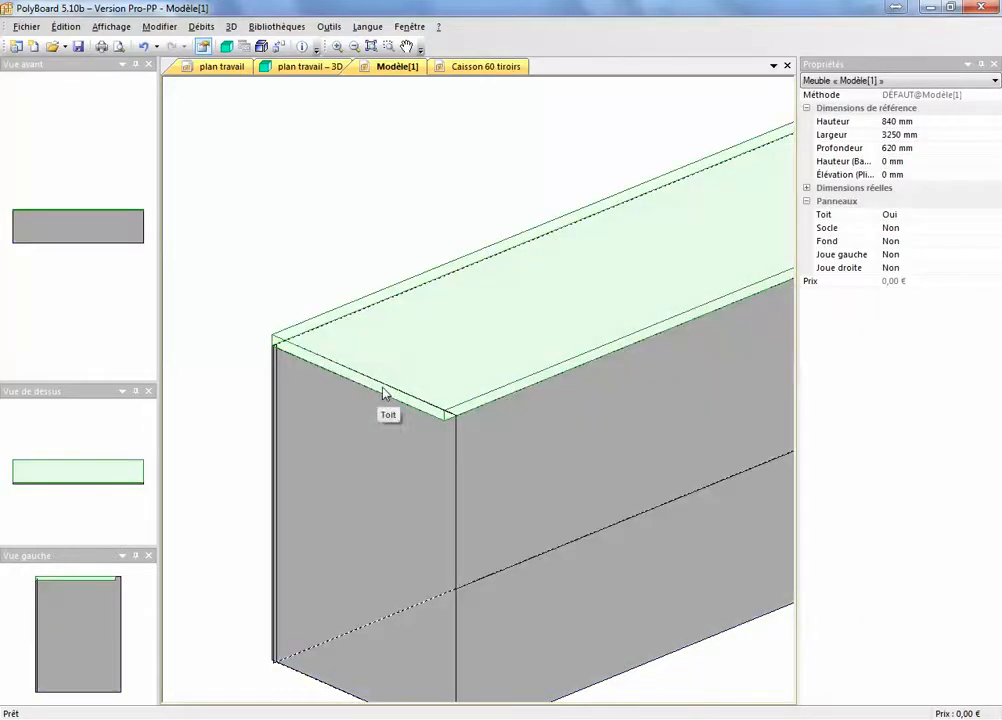
left_click(385, 396)
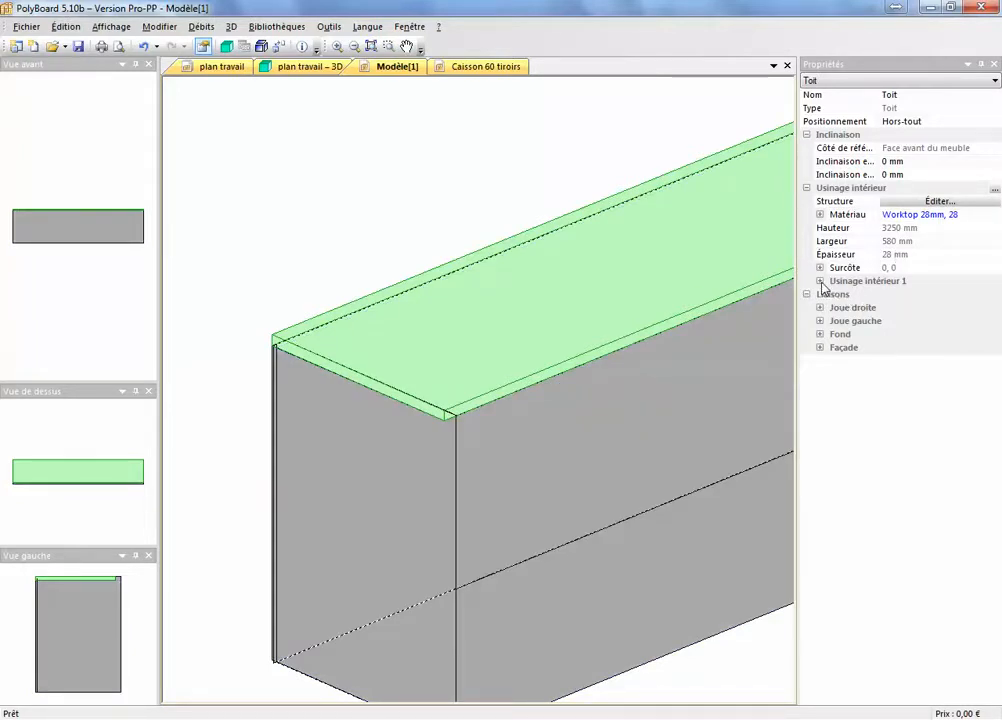
left_click(821, 283)
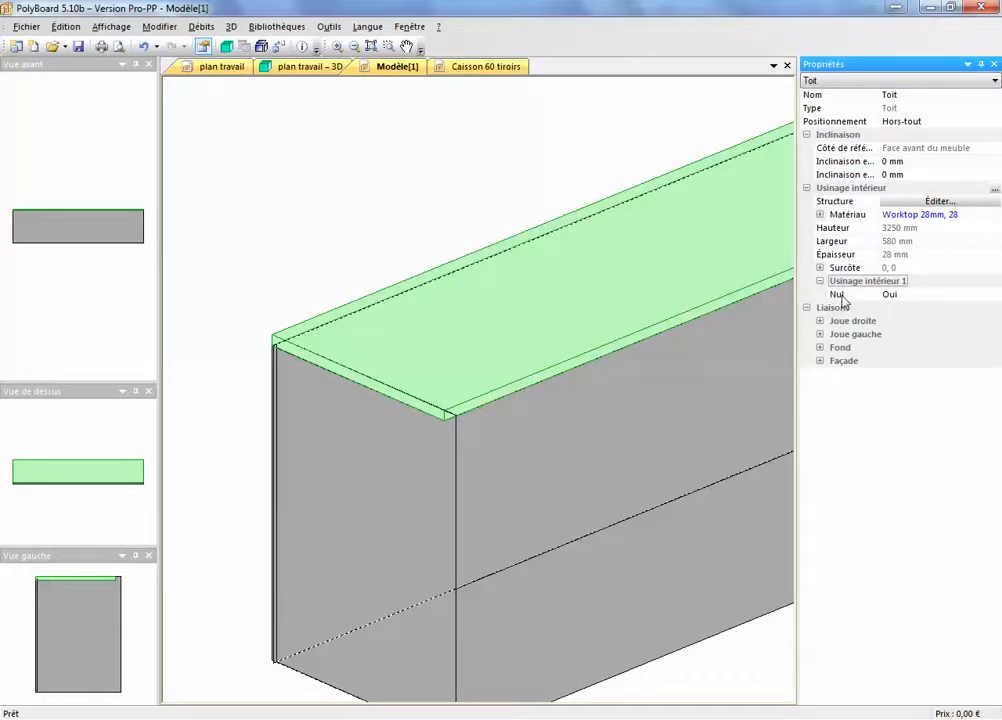
left_click(840, 295)
left_click(994, 297)
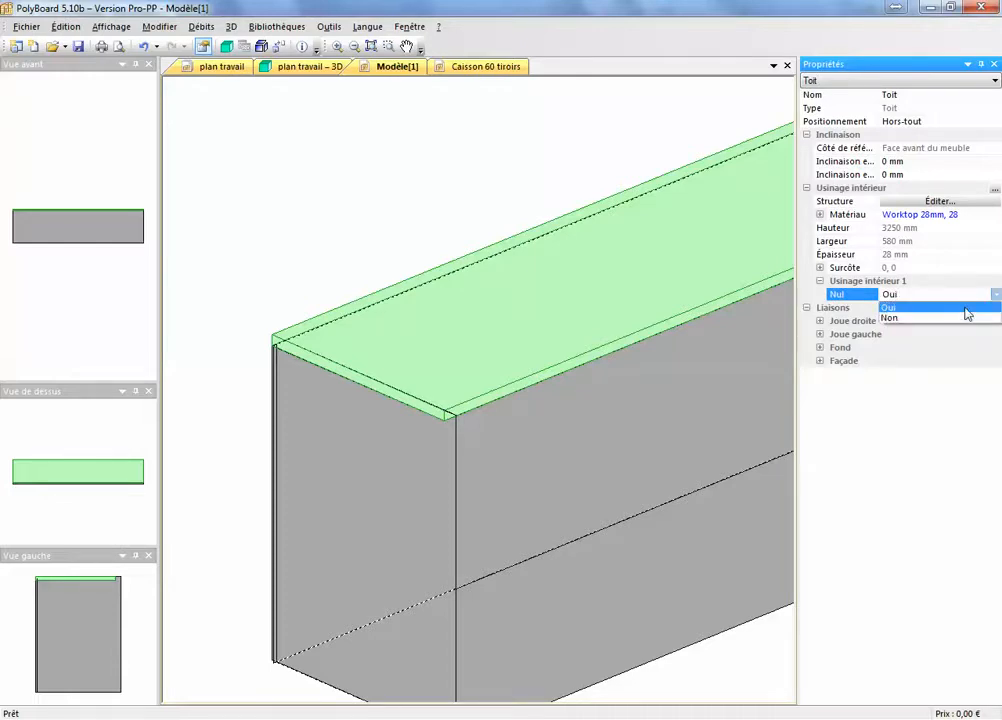
left_click(966, 309)
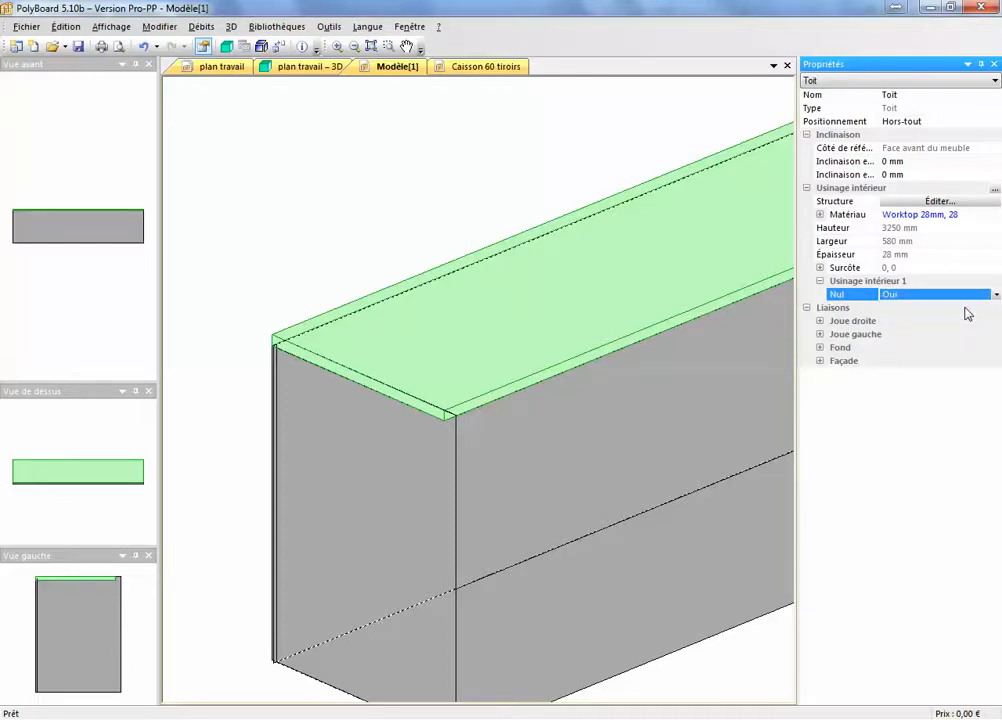
- Set Nul to Non for the Toit's Usinage intérieur 1 to fill the front strip with material
left_click(479, 162)
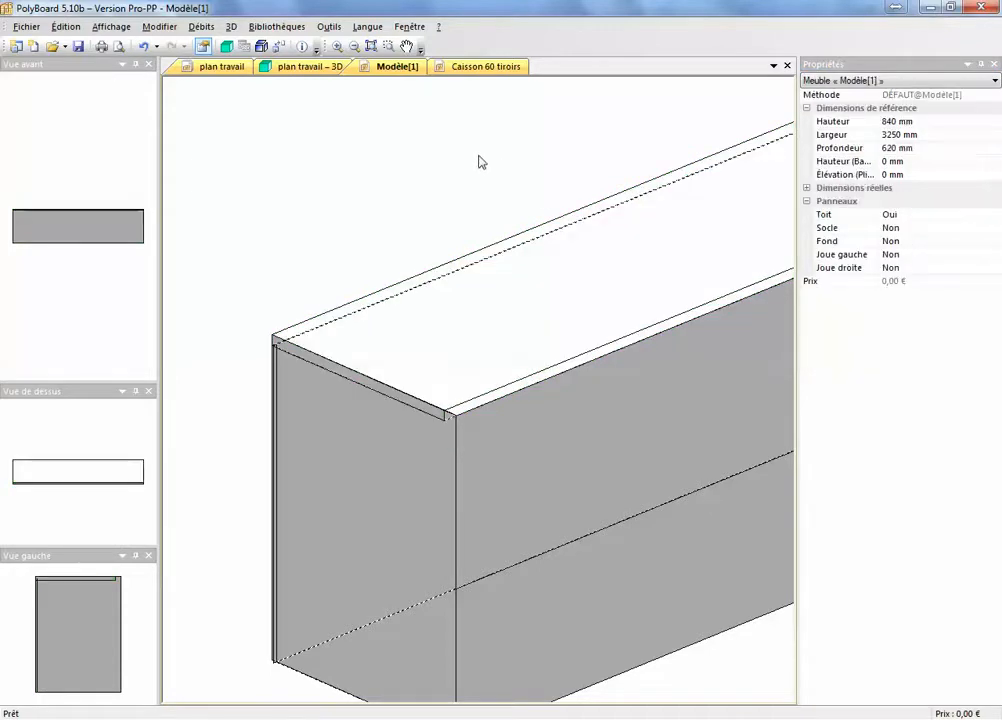
middle_click_drag(480, 159, 371, 166)
scroll(369, 167, "down", 5)
left_click(508, 268)
middle_click_drag(508, 269, 475, 388)
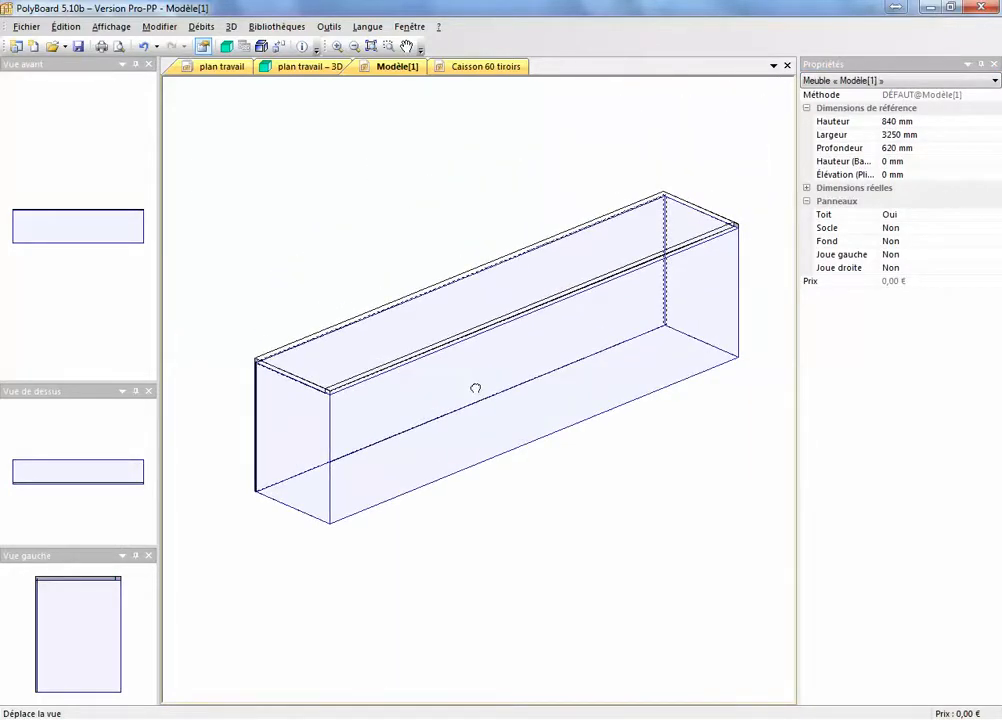
left_click(727, 231)
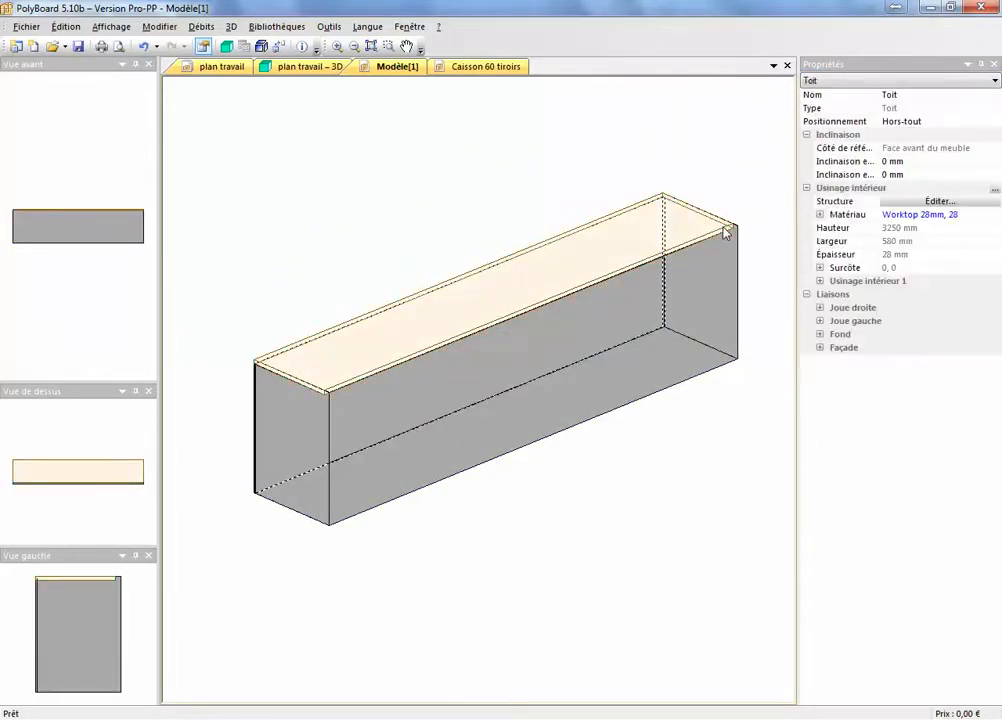
left_click(820, 281)
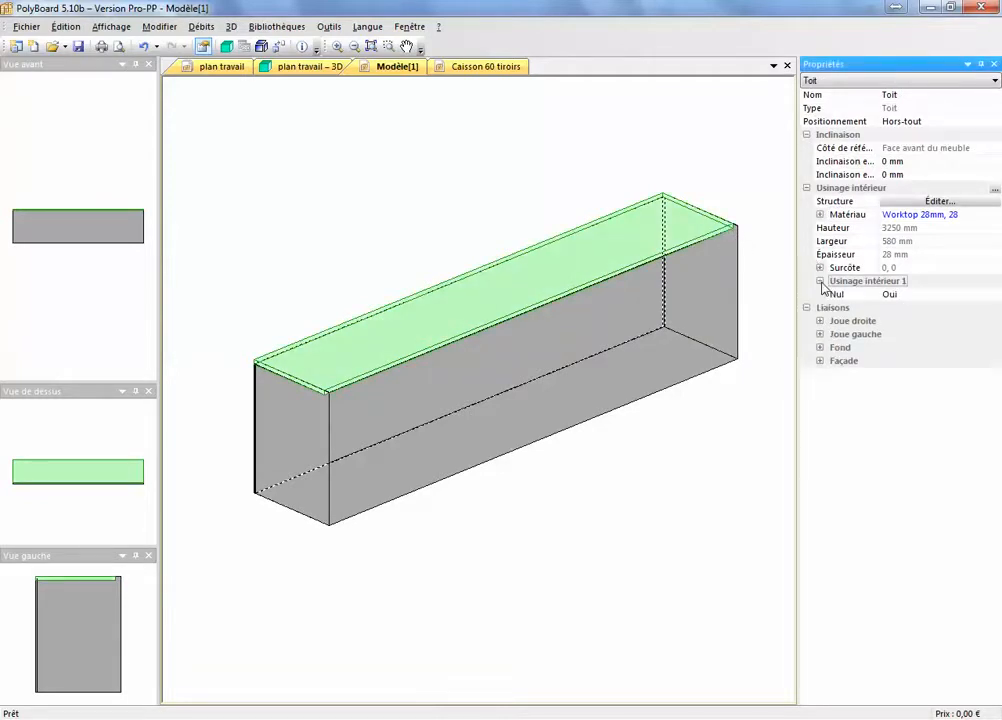
left_click(910, 295)
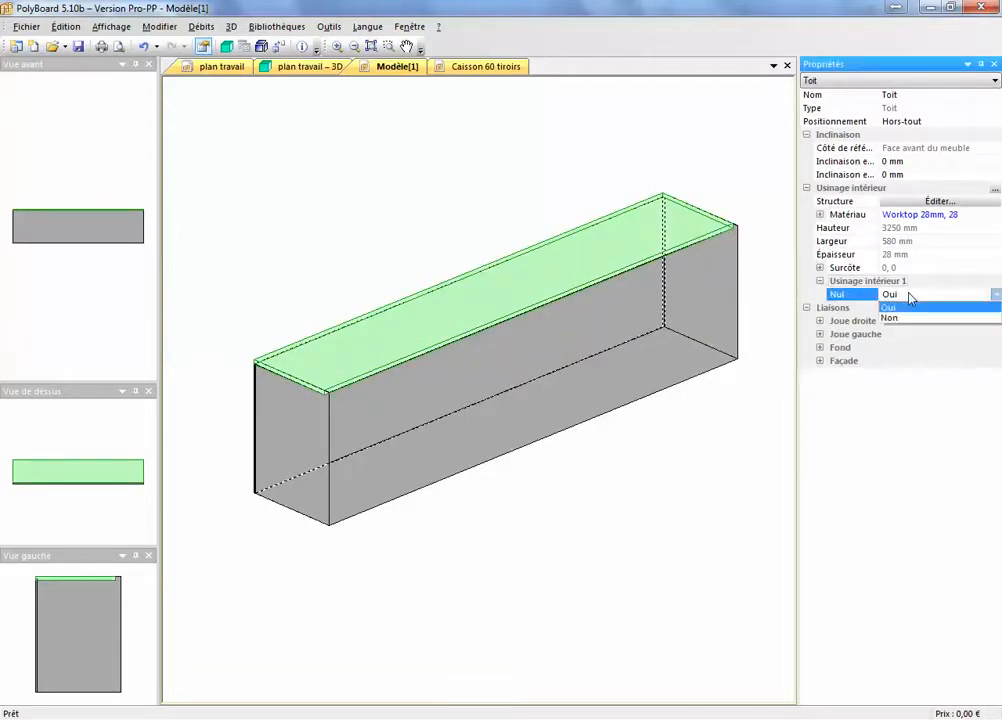
left_click(910, 320)
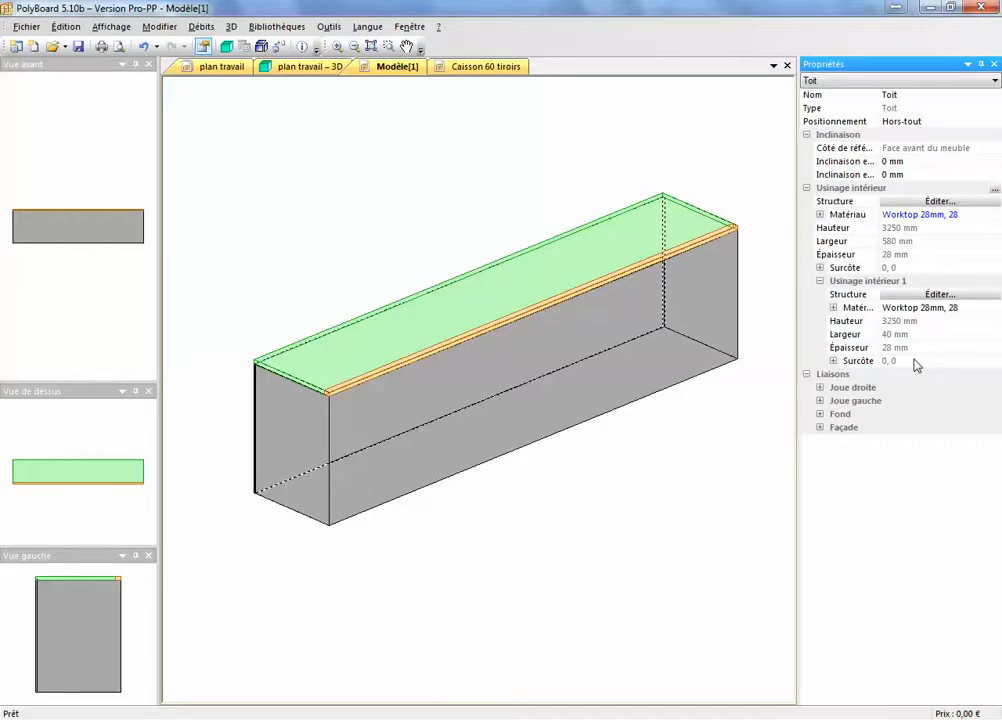
- Assign the material "work top edging 40x40, 40" to the front strip, Usinage intérieur 1
left_click(834, 309)
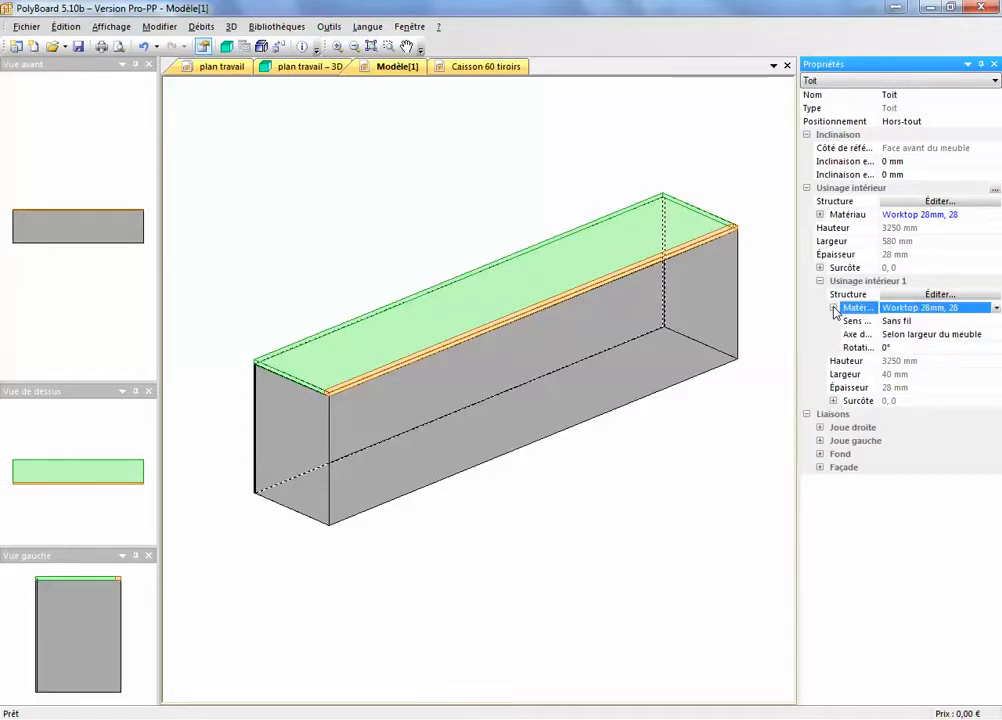
left_click(996, 308)
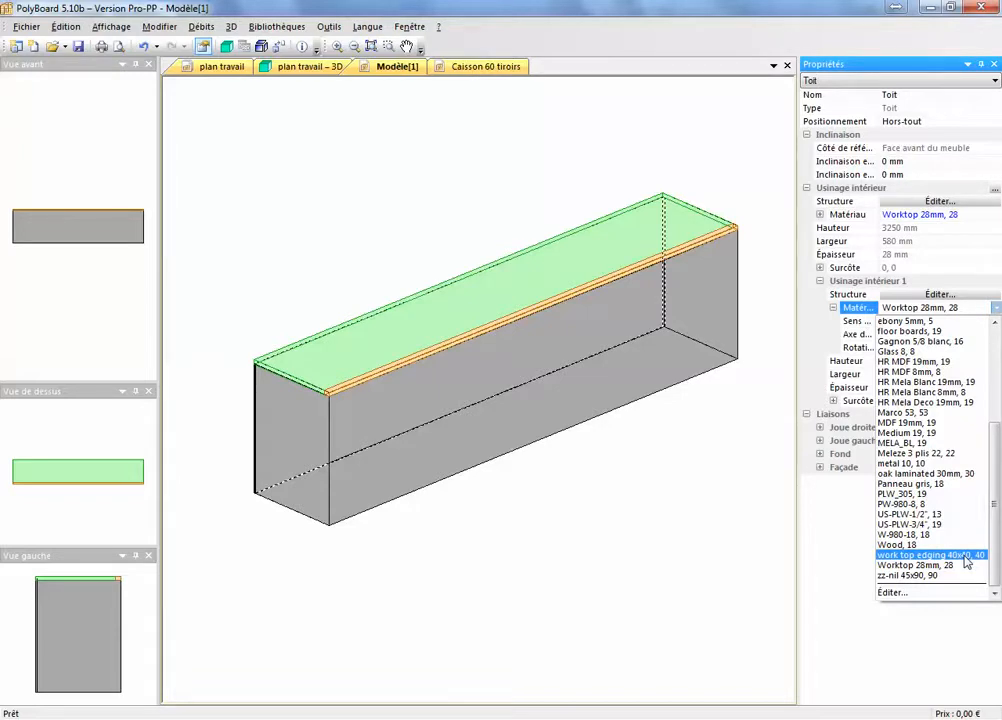
left_click(966, 556)
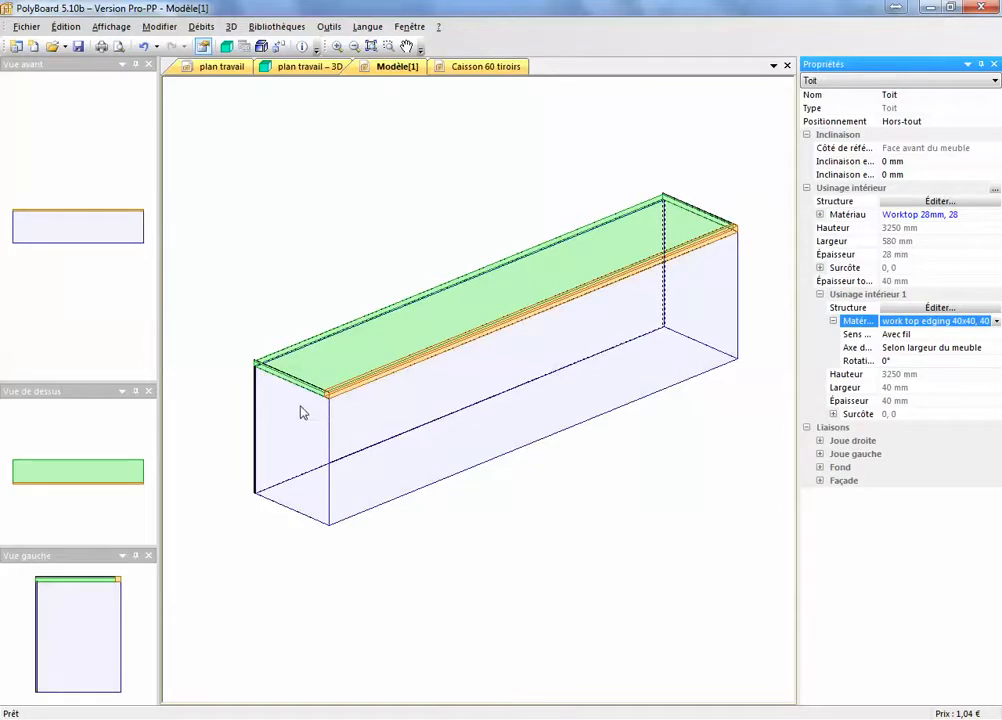
- Examine the front corner where the 40x40 edging meets the 28 mm worktop panel
left_click(286, 403)
scroll(293, 407, "up", 5)
middle_click_drag(331, 401, 378, 420)
scroll(393, 396, "up", 1)
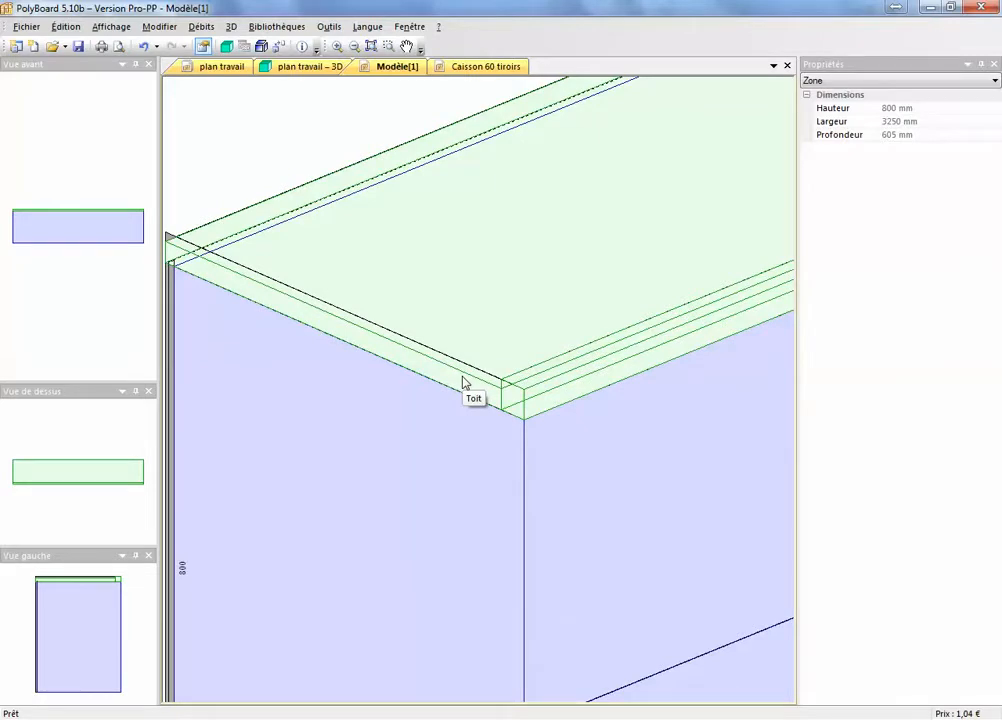
left_click(462, 381)
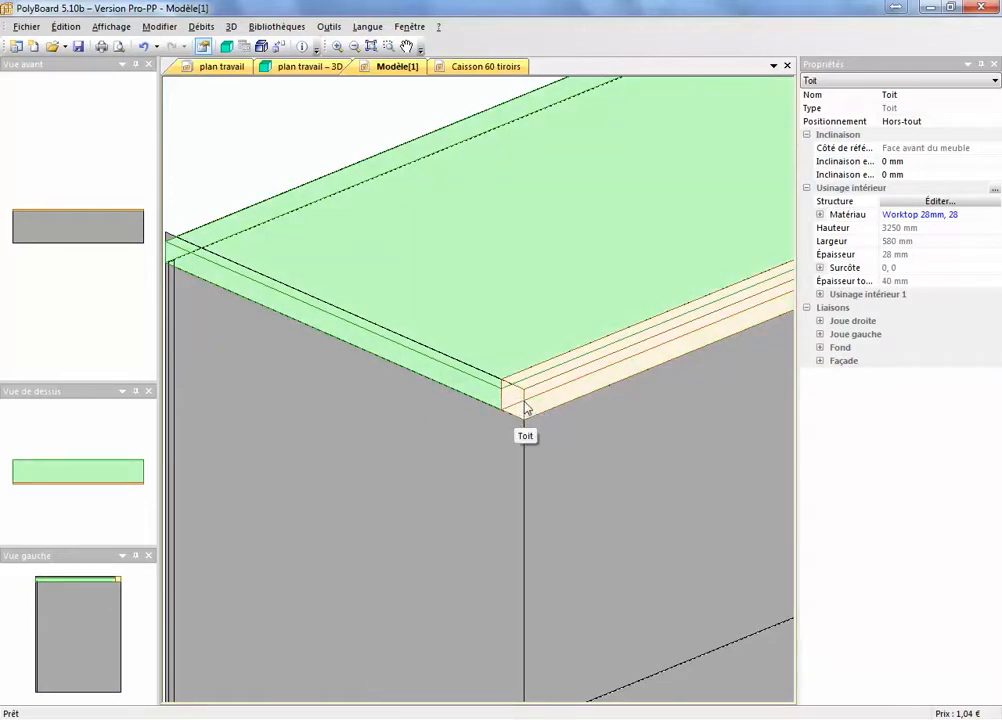
scroll(519, 418, "down", 10)
middle_click_drag(467, 443, 394, 437)
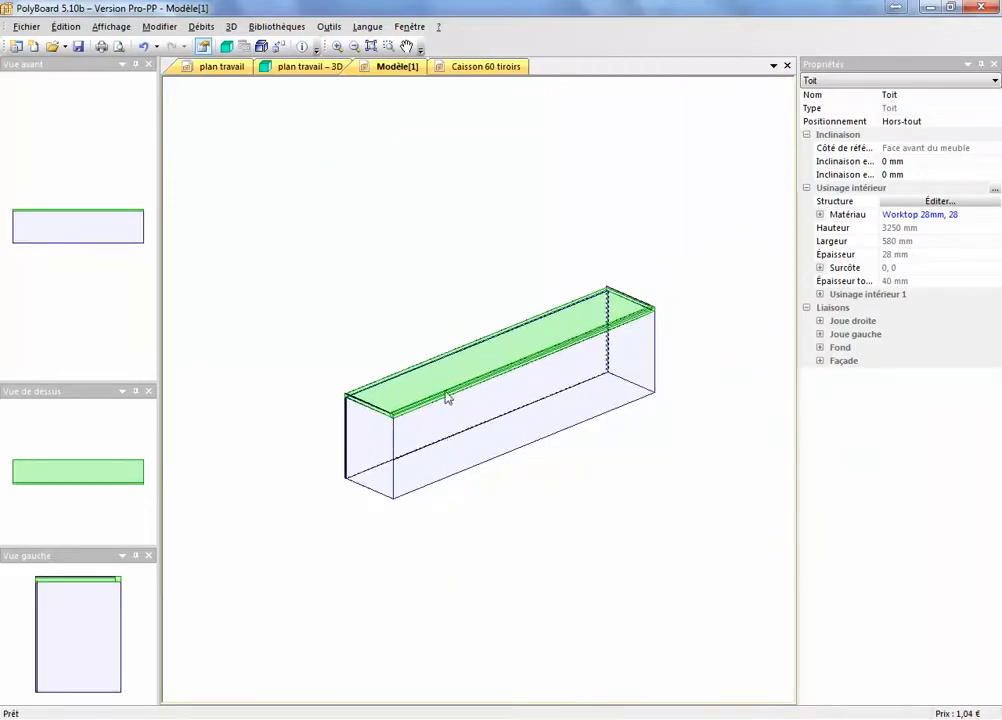
- Close the worktop model, saving it as a new model named "plan travail avec alèse"
left_click(787, 66)
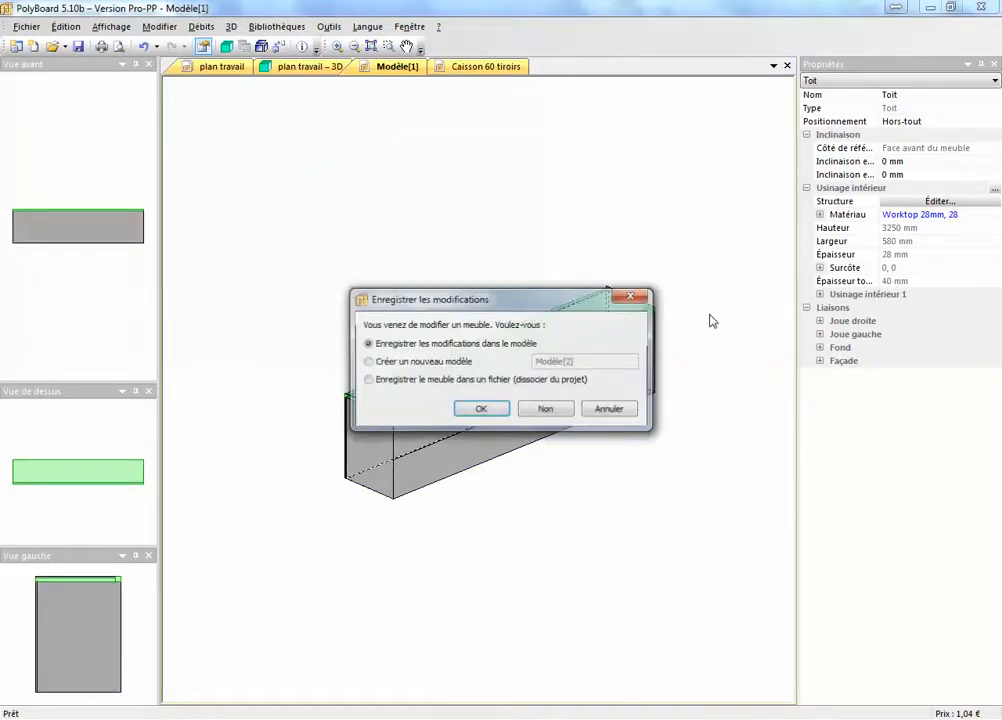
left_click(380, 366)
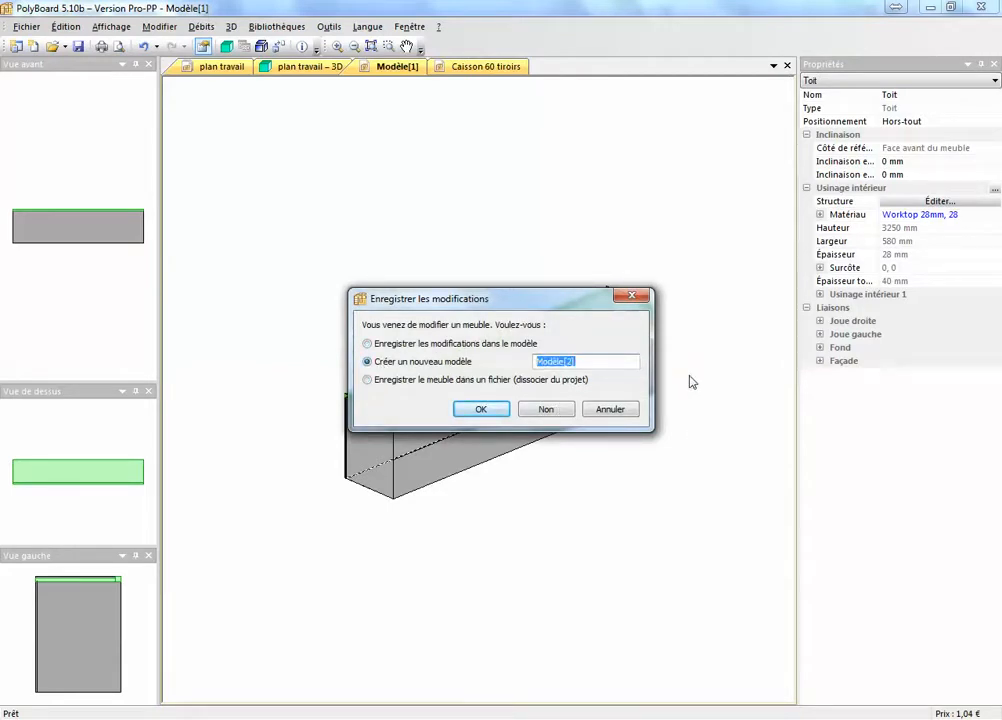
type("plan travail avec alèse")
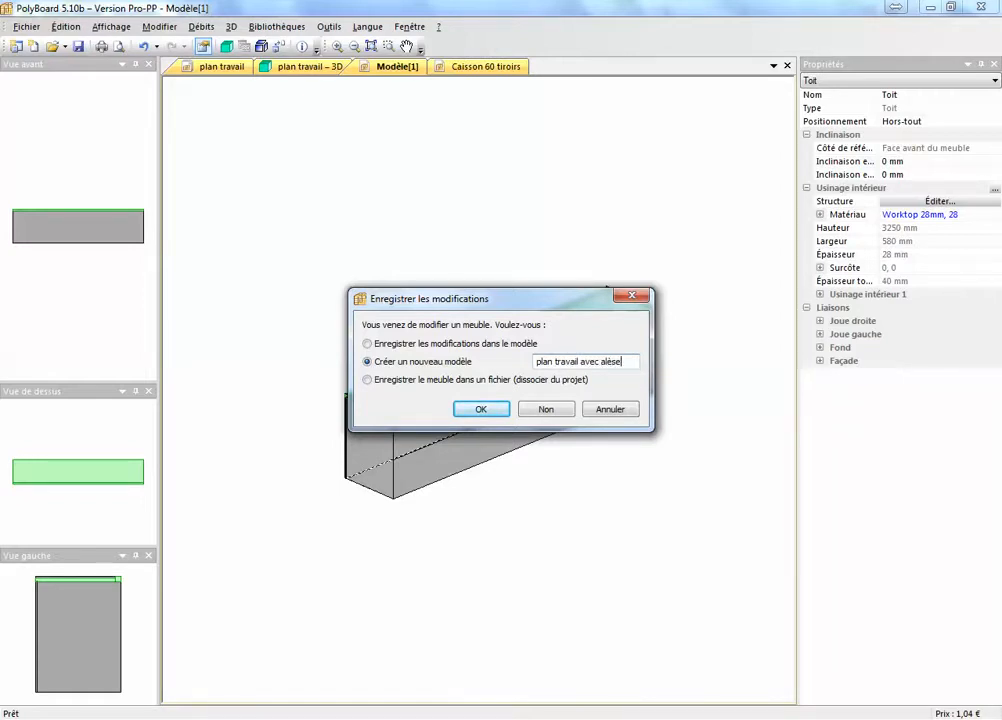
key("Return")
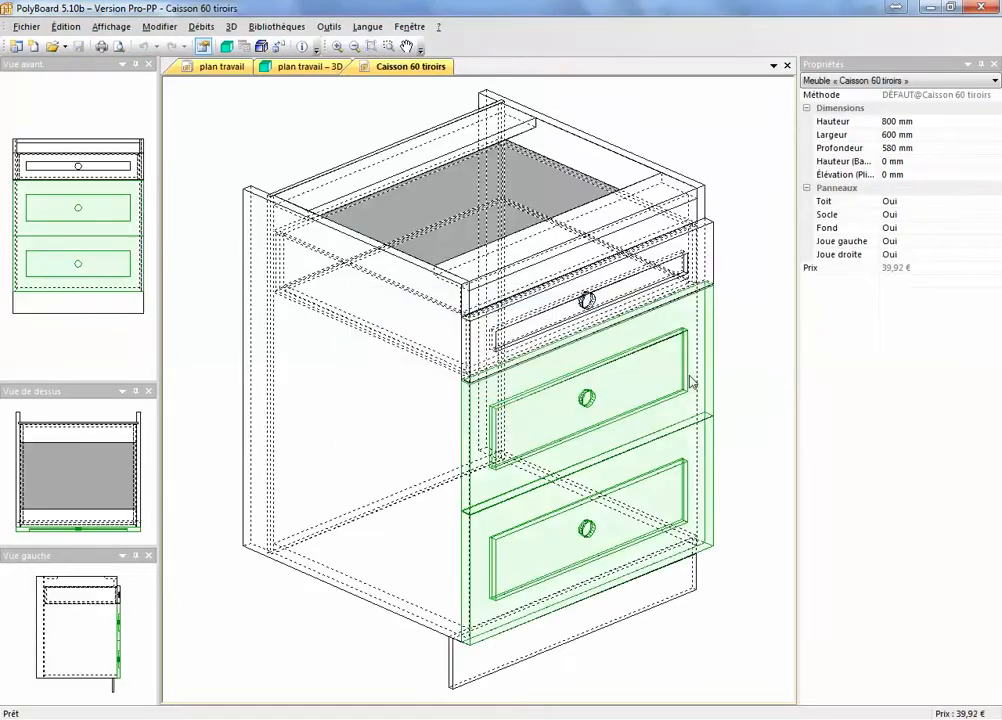
- Return to the room plan and place the "plan travail avec alèse" model over the base cabinets, between the side walls and against the back wall
left_click(787, 66)
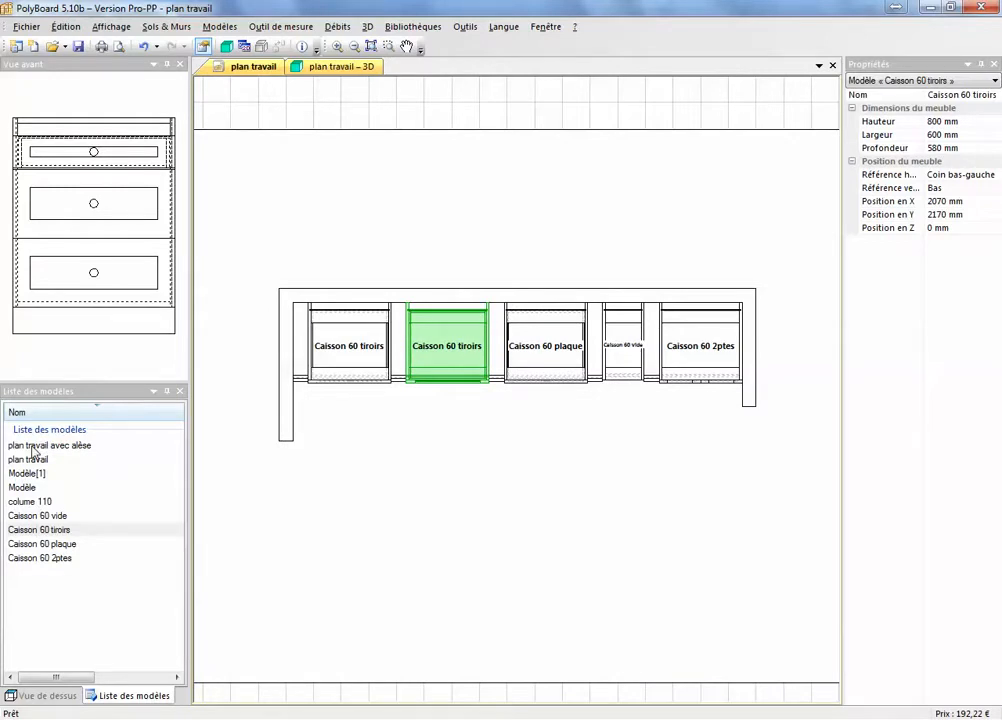
left_click_drag(33, 451, 291, 385)
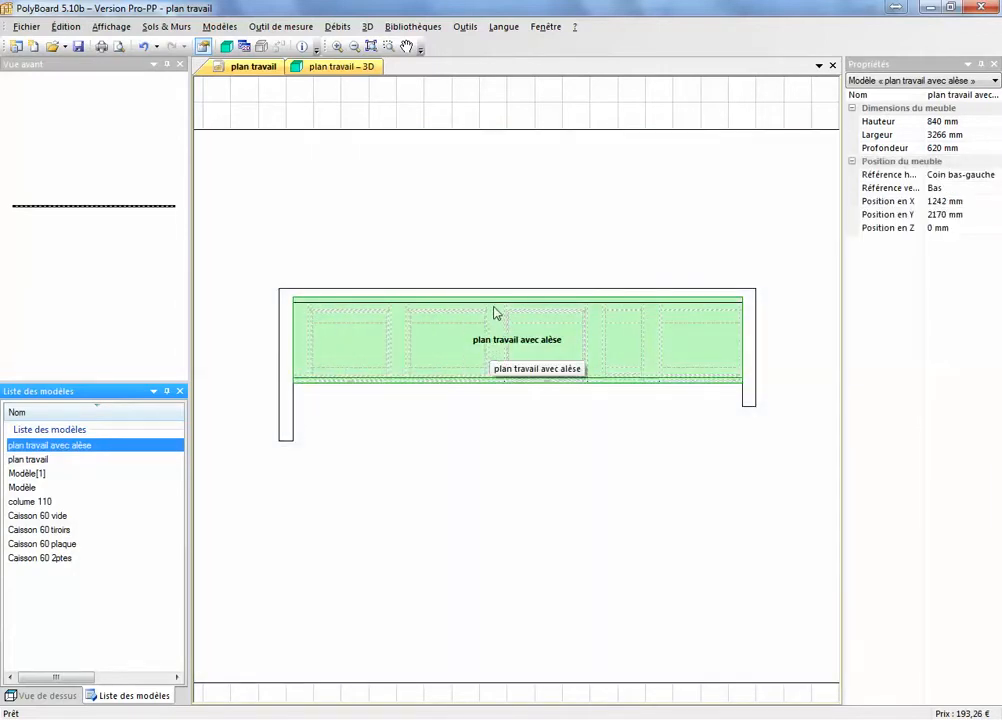
left_click_drag(491, 308, 494, 318)
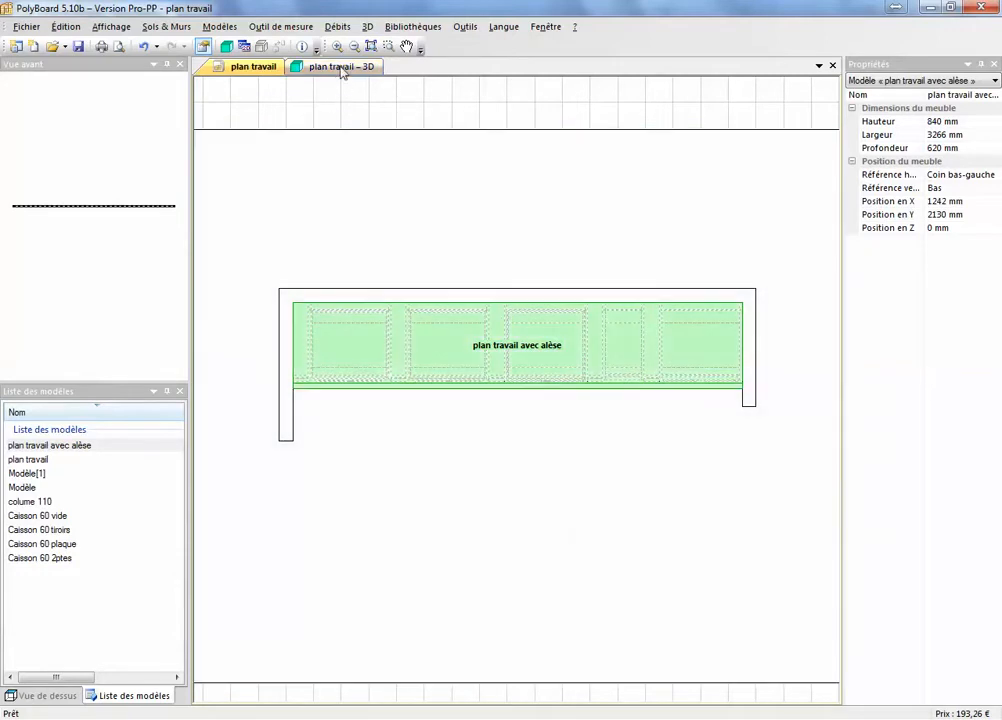
- Inspect the placed worktop in the 3D room view, checking its front edging and end corner over the base cabinets
left_click(345, 69)
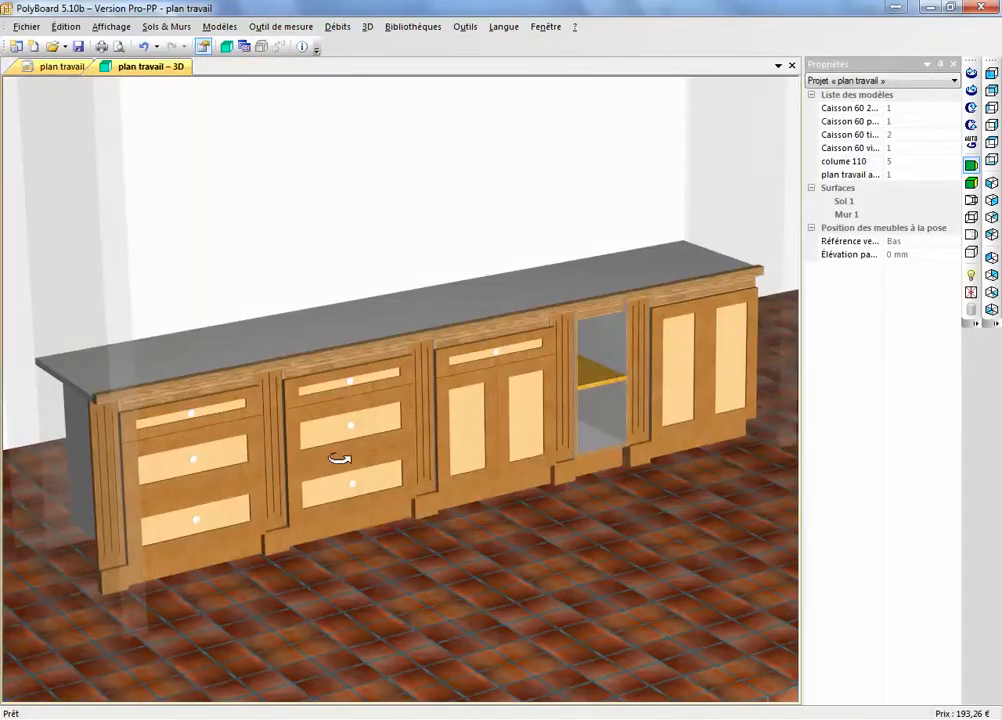
left_click_drag(340, 454, 369, 457)
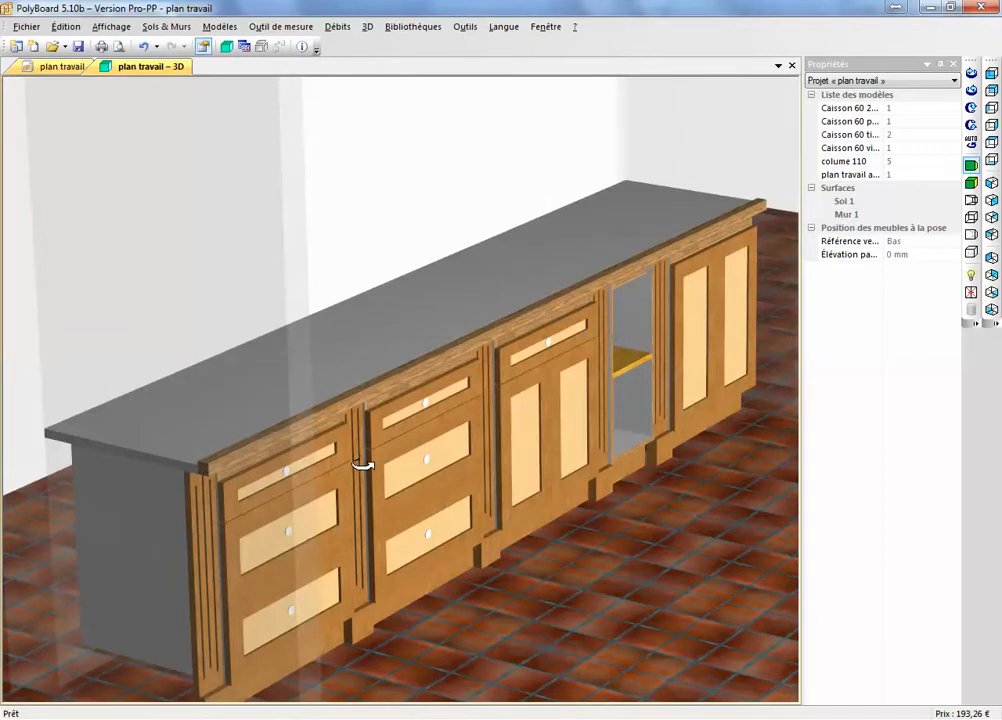
scroll(221, 508, "up", 3)
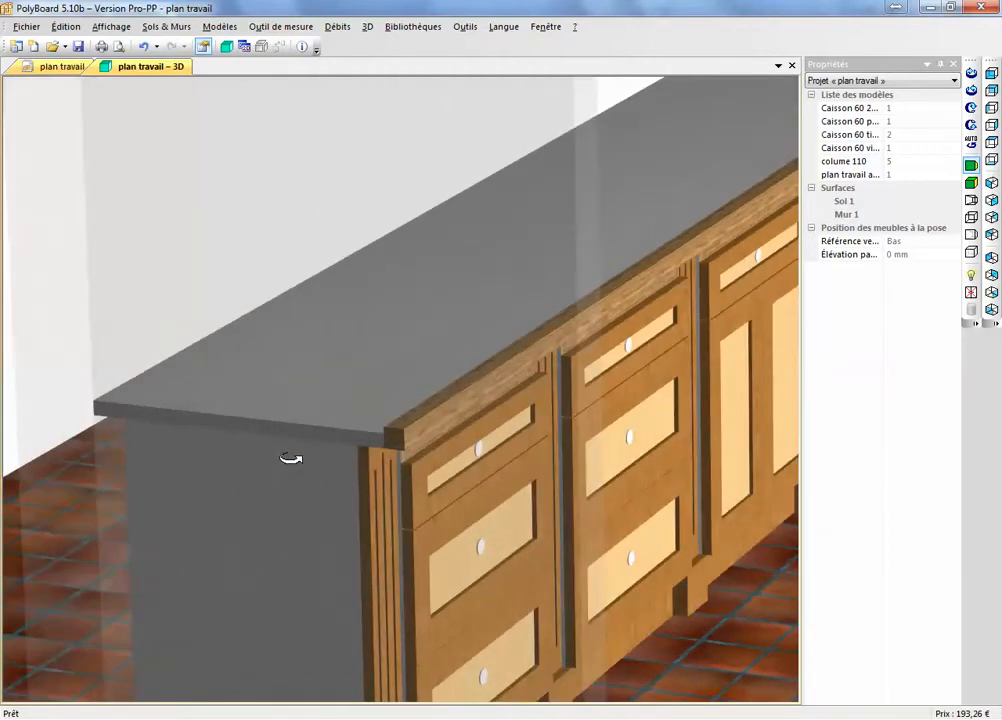
left_click_drag(290, 458, 340, 458)
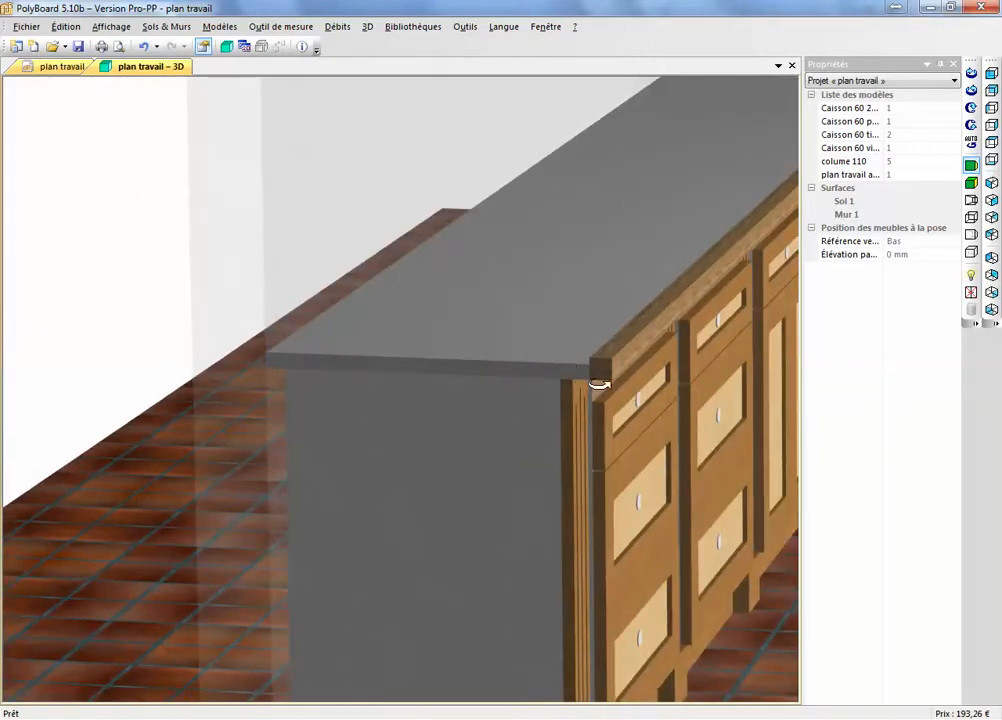
left_click_drag(634, 422, 597, 449)
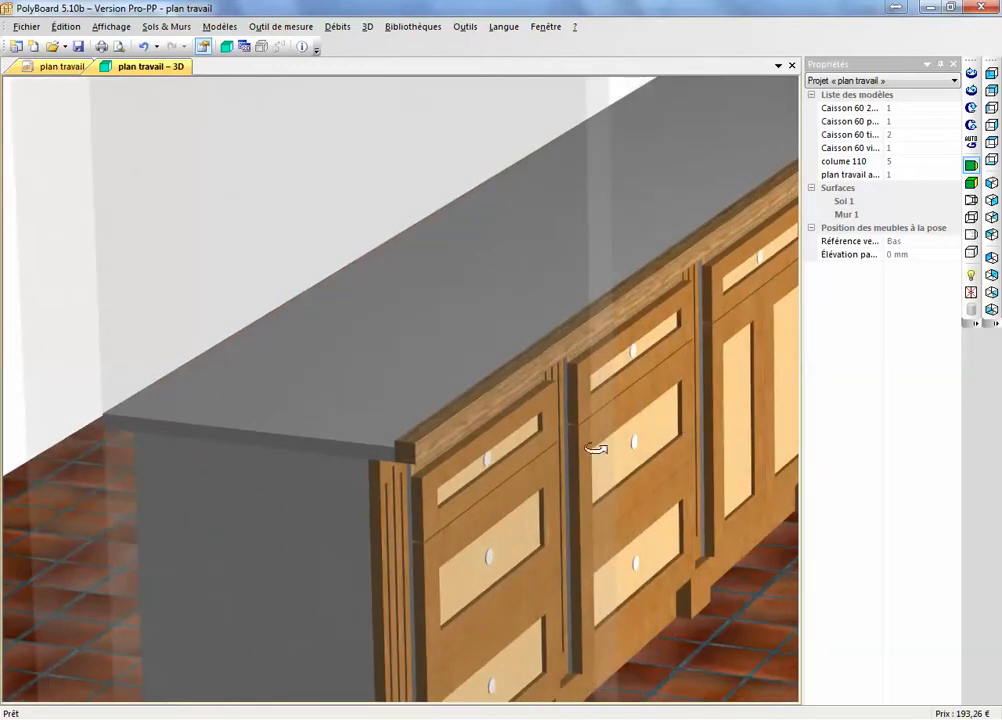
scroll(309, 445, "down", 3)
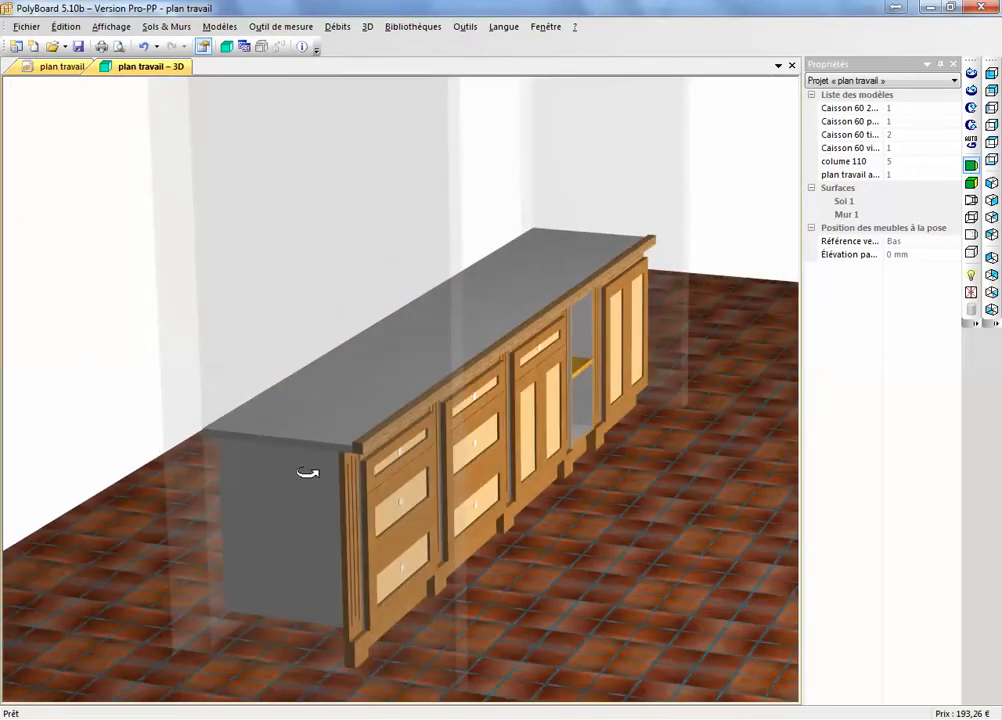
mouse_move(306, 474)
left_mouse_down()
mouse_move(297, 403)
mouse_move(293, 474)
left_mouse_up()
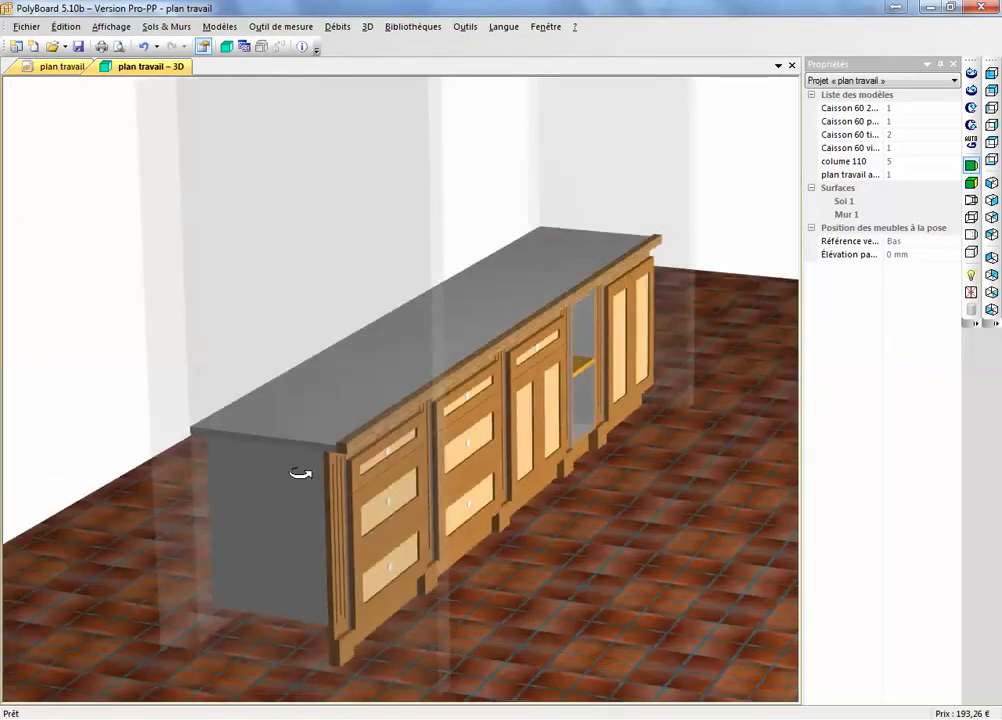
scroll(291, 450, "up", 3)
scroll(405, 465, "down", 5)
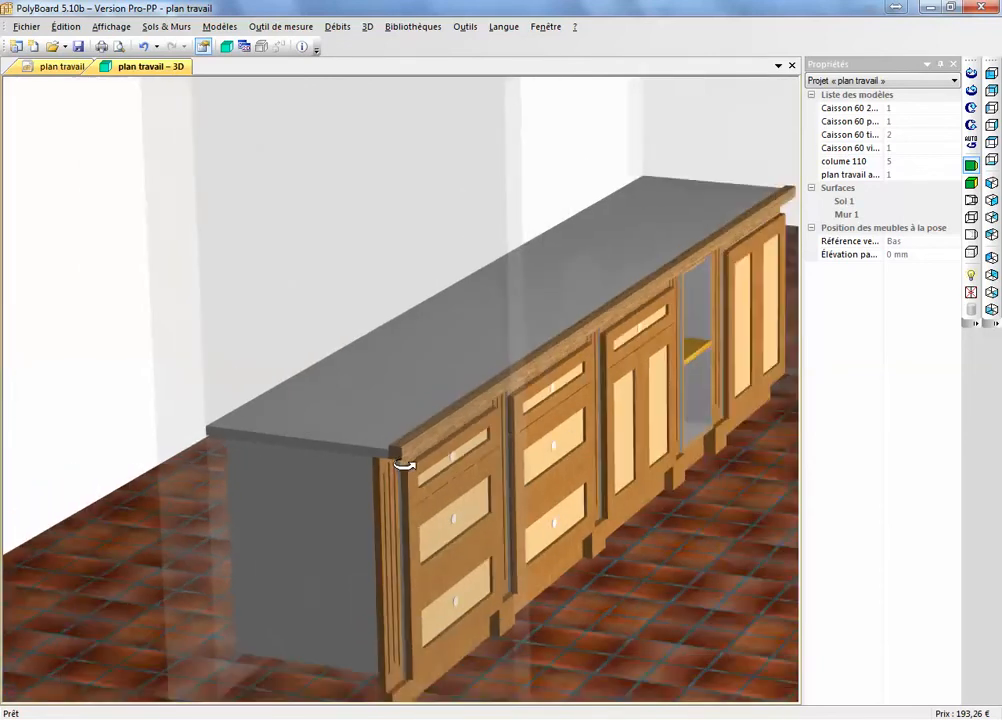
scroll(428, 498, "up", 2)
middle_click_drag(380, 503, 285, 537)
scroll(377, 531, "up", 2)
scroll(285, 537, "down", 2)
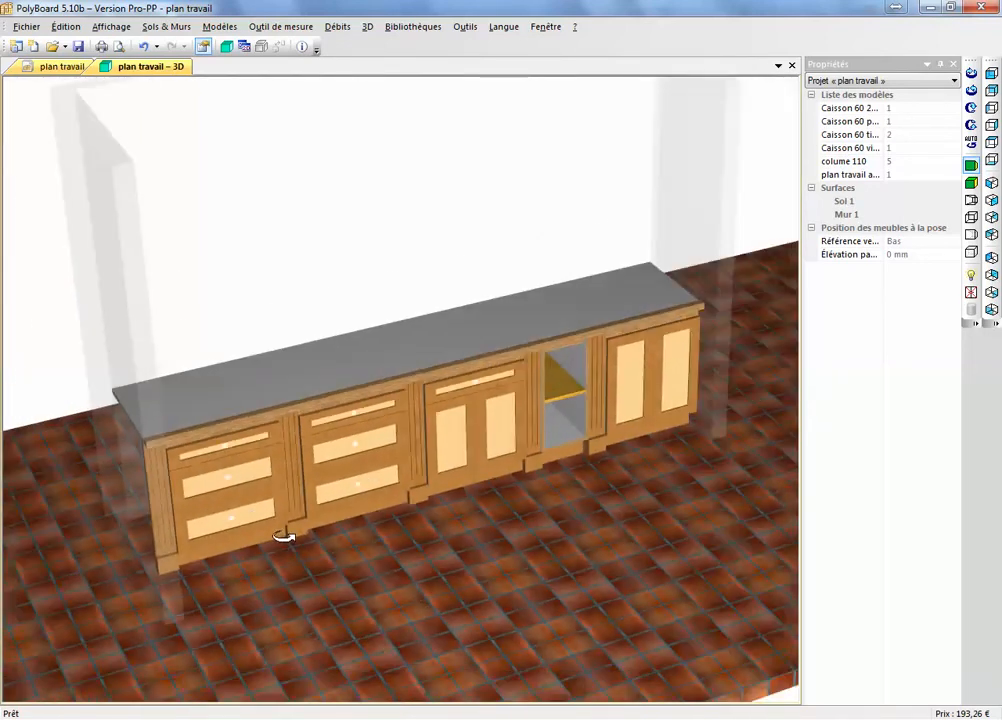
scroll(329, 534, "up", 2)
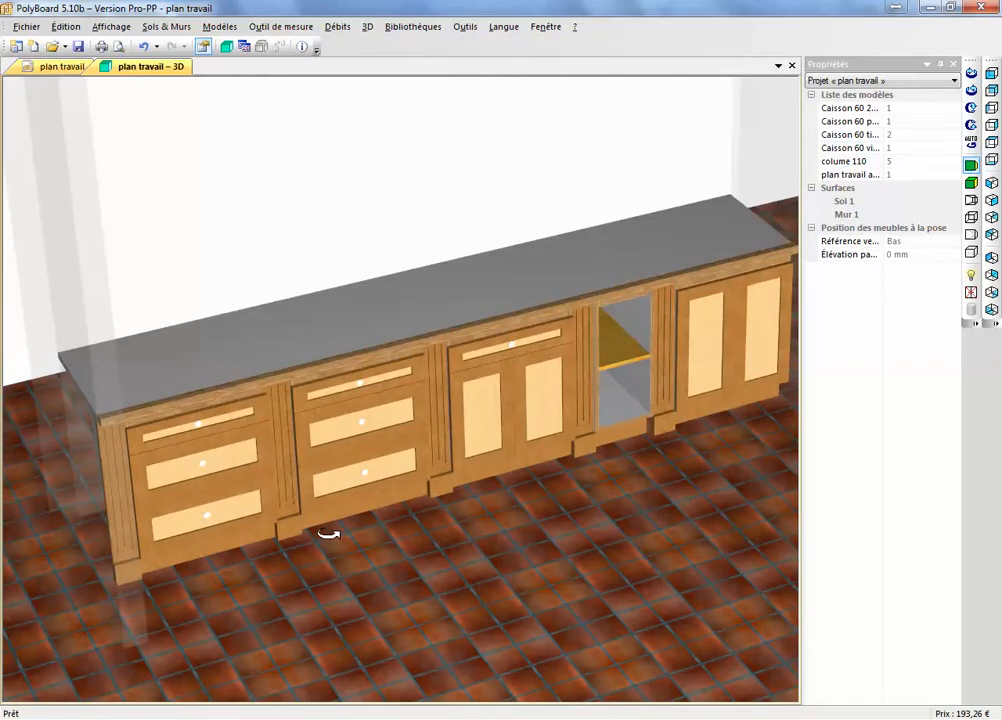